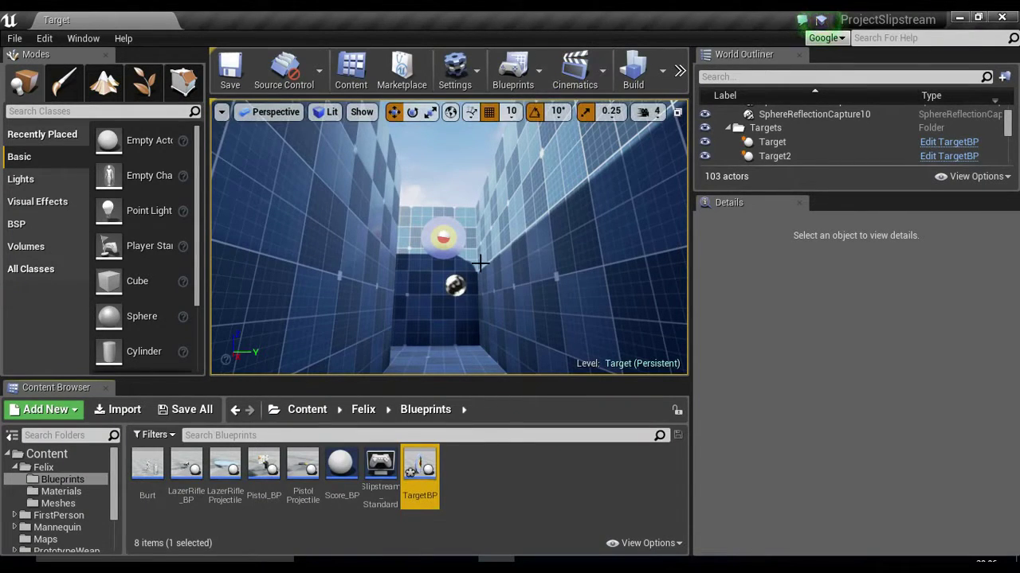
# Select the bullseye target at the end of the corridor in the level
pyautogui.moveTo(478, 263)
pyautogui.mouseDown(button='right')
pyautogui.moveTo(479, 226)
pyautogui.moveTo(481, 256)
pyautogui.mouseUp(button='right')
pyautogui.press('w')
pyautogui.press('s')
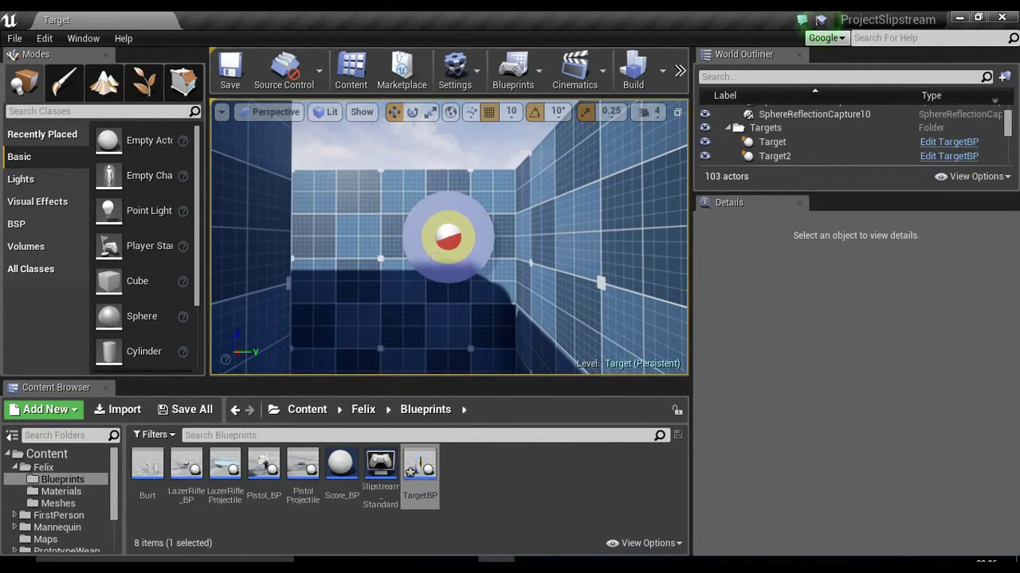
pyautogui.click(435, 256)
pyautogui.moveTo(435, 256)
pyautogui.mouseDown(button='right')
pyautogui.moveTo(434, 247)
pyautogui.moveTo(434, 271)
pyautogui.mouseUp(button='right')
pyautogui.press('s')
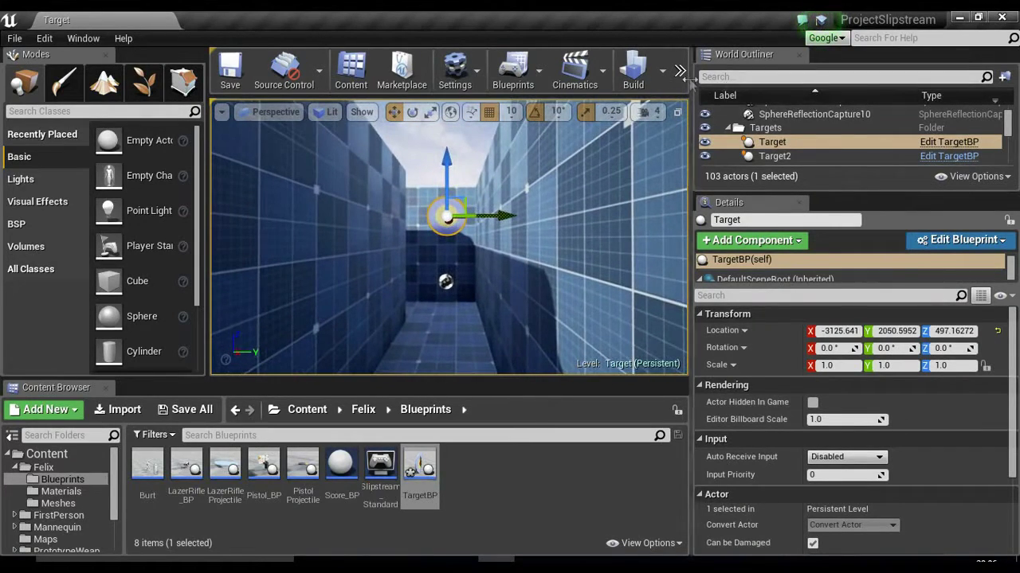
# Play-test the level in the editor, shoot the bullseye target repeatedly while moving towards it, and stop the session
pyautogui.click(679, 71)
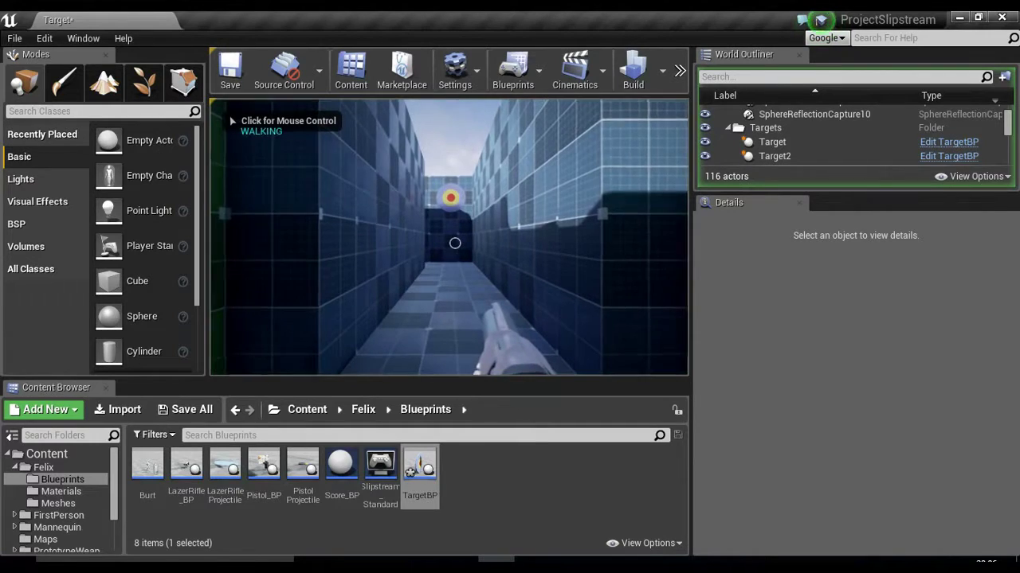
pyautogui.click(455, 243)
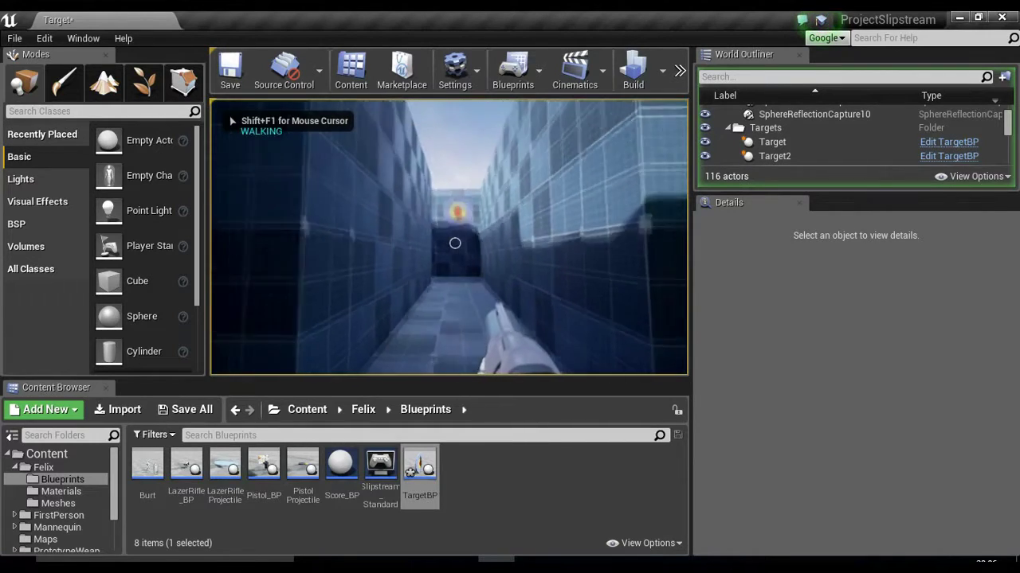
pyautogui.click(455, 243)
pyautogui.press('w')
pyautogui.click(455, 243)
pyautogui.click(455, 243)
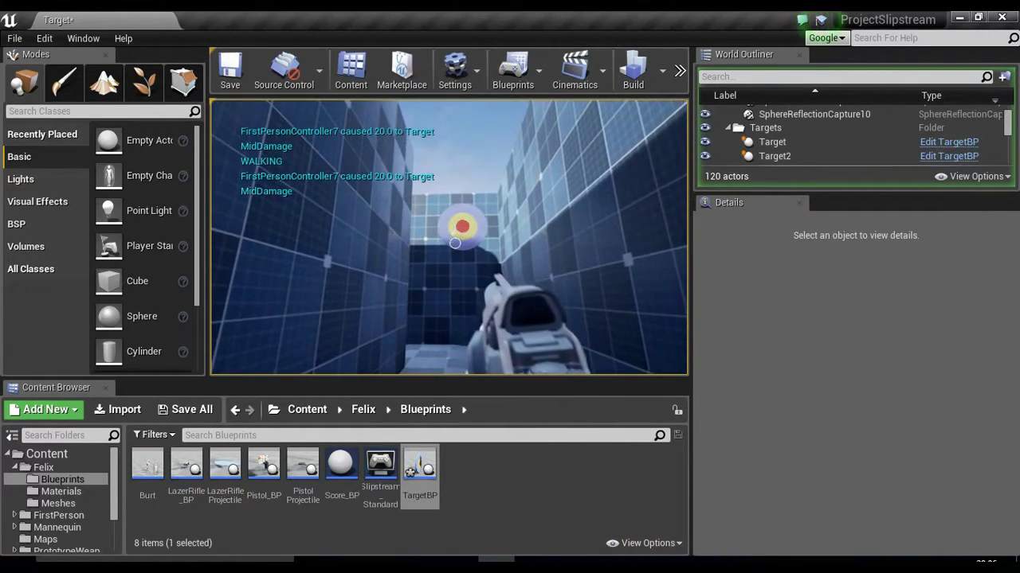
pyautogui.click(455, 243)
pyautogui.press('w')
pyautogui.click(454, 242)
pyautogui.click(455, 242)
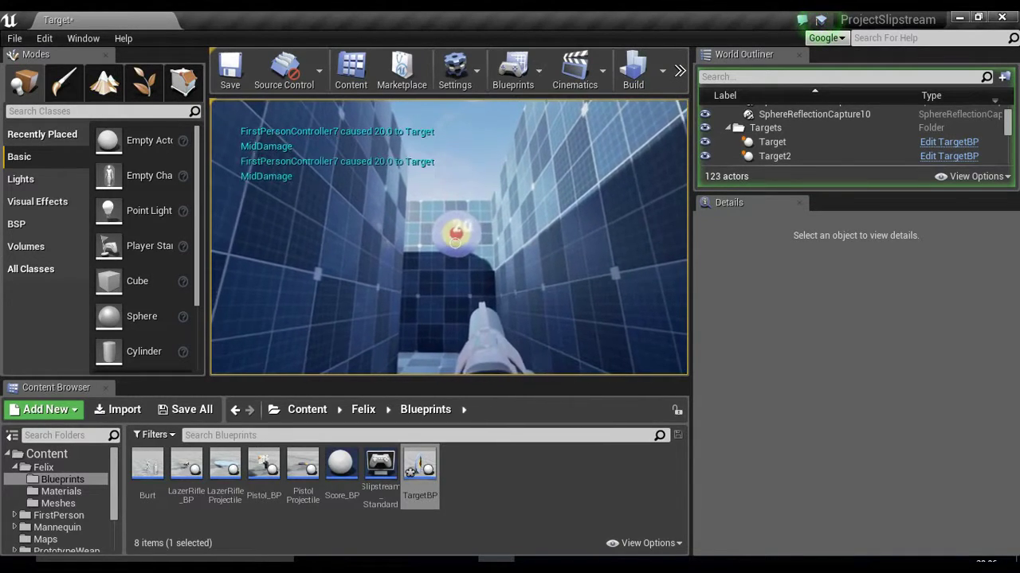
pyautogui.click(455, 243)
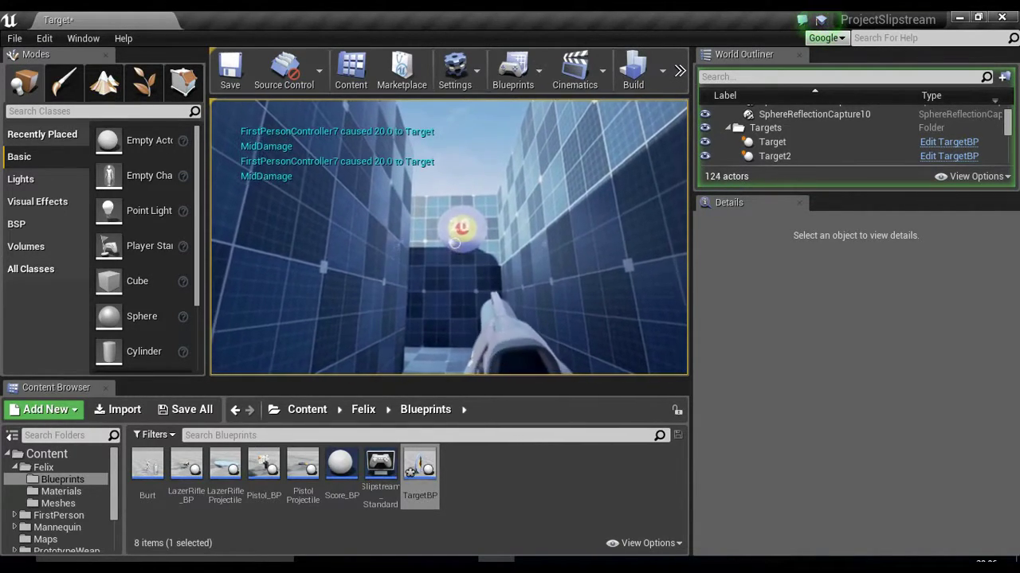
pyautogui.click(455, 243)
pyautogui.click(455, 243)
pyautogui.click(455, 243)
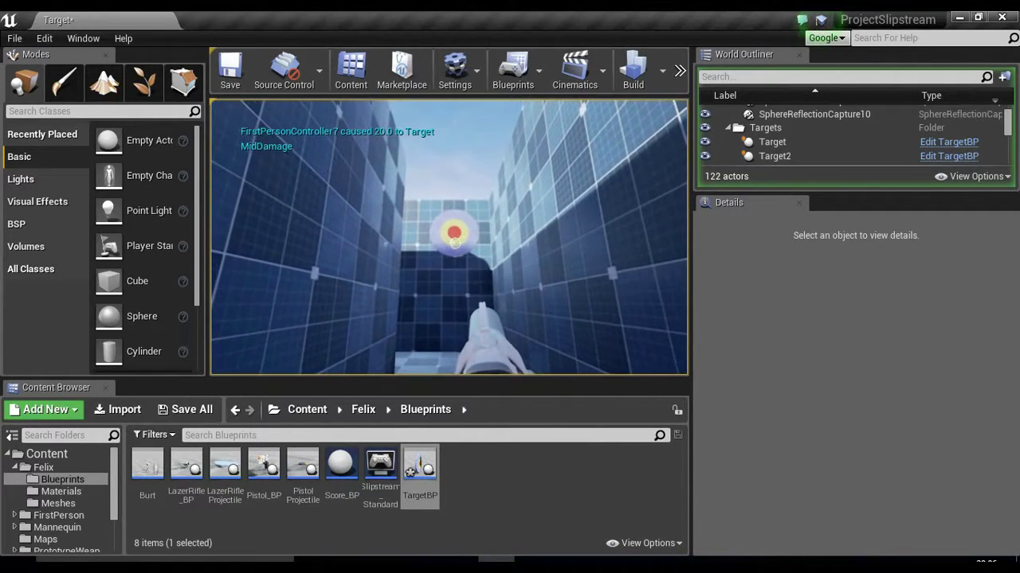
pyautogui.press('Escape')
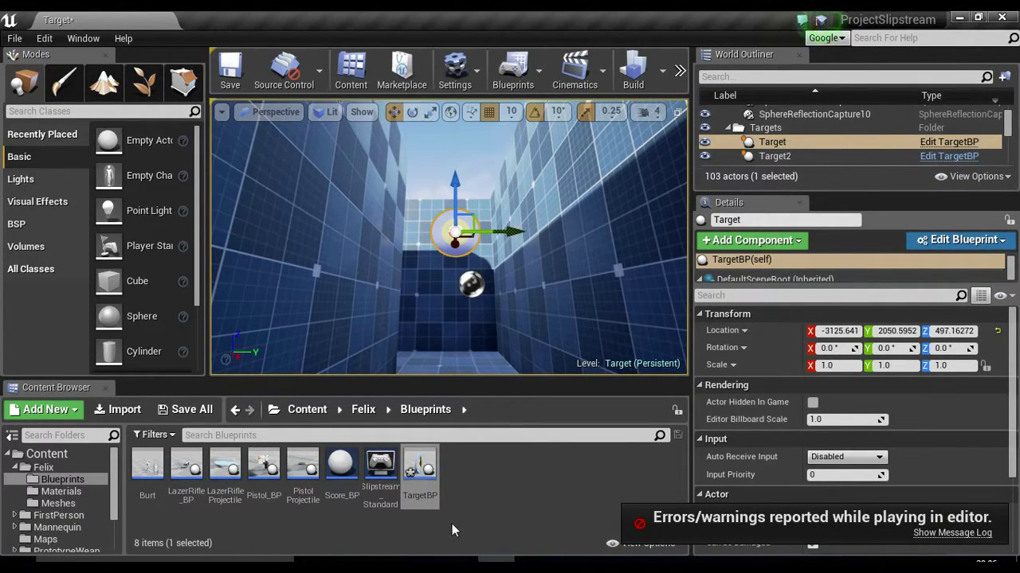
# Open the Target static mesh from the Felix project's Meshes folder for editing
pyautogui.doubleClick(420, 471)
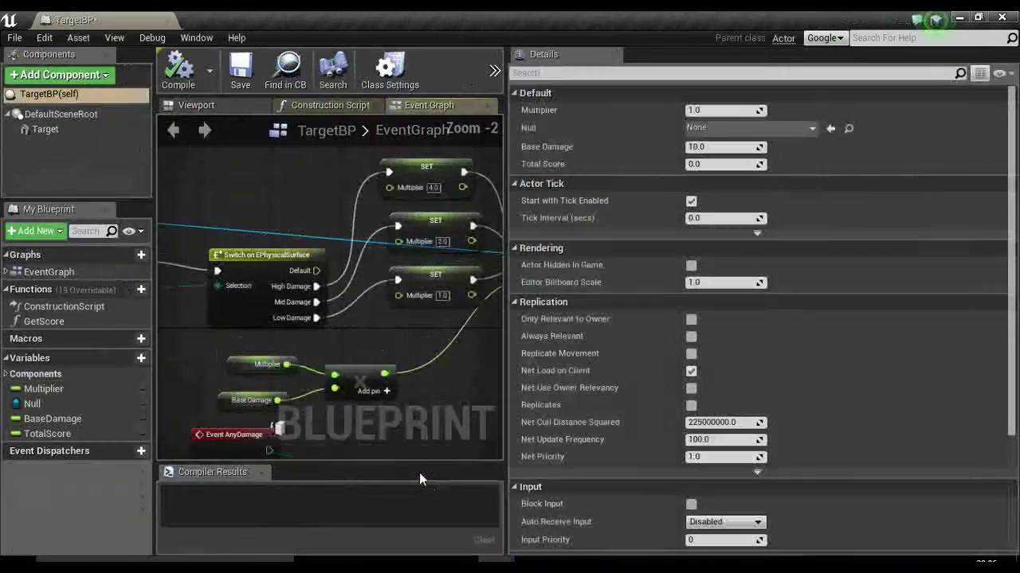
pyautogui.click(996, 18)
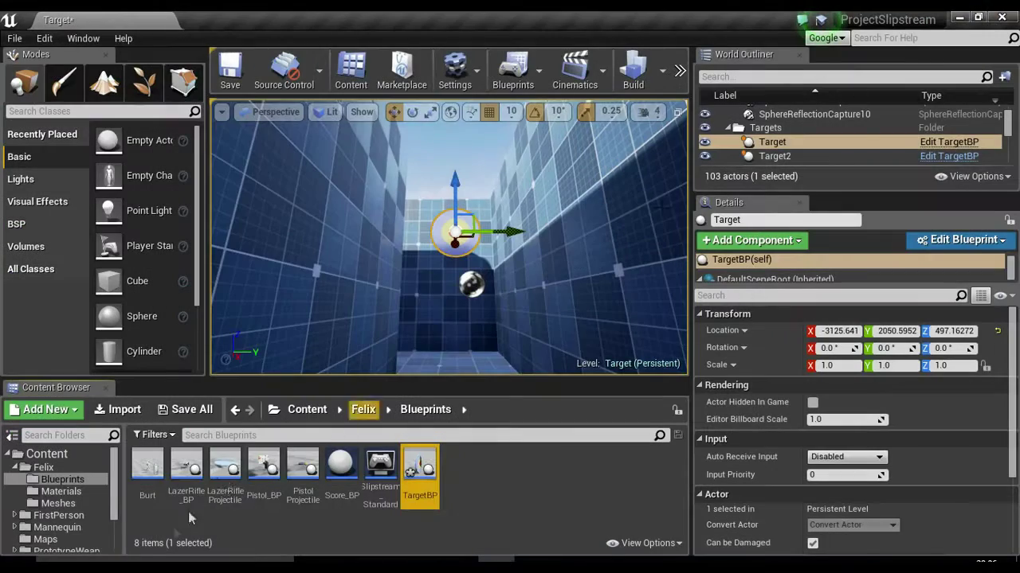
pyautogui.click(58, 503)
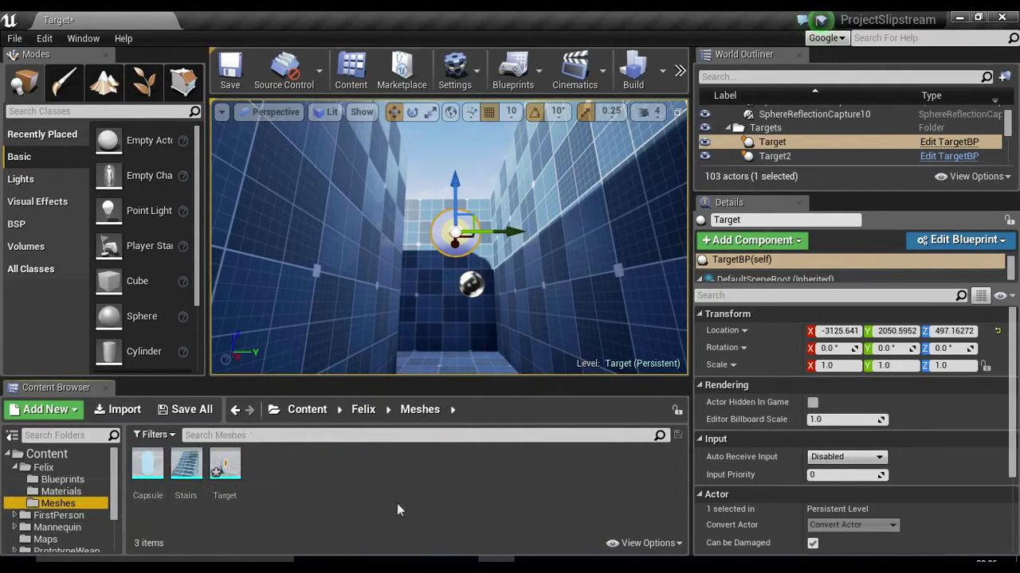
pyautogui.doubleClick(238, 479)
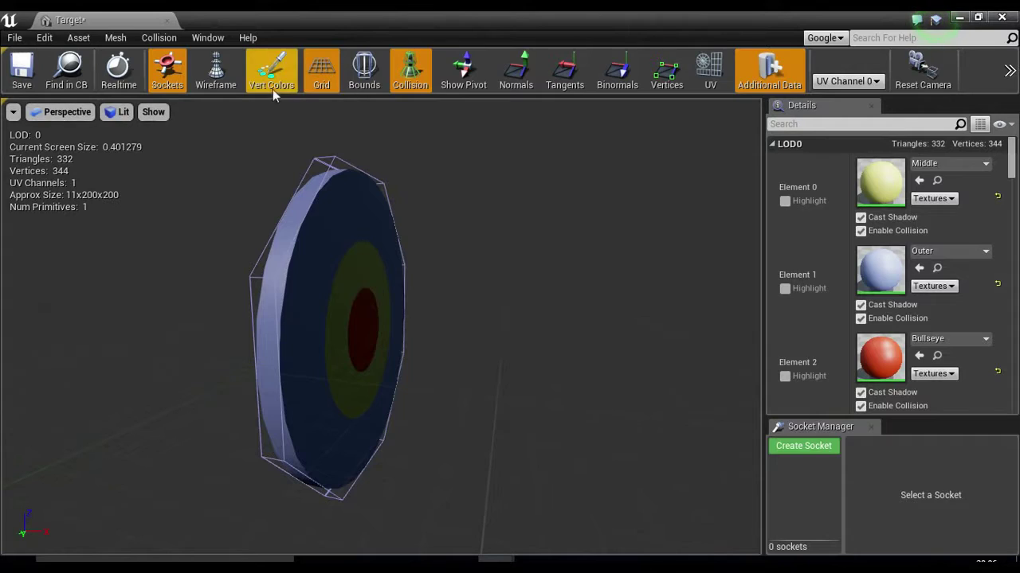
# Examine the target mesh's collision hull in wireframe from the front, and return to the lit display
pyautogui.click(215, 75)
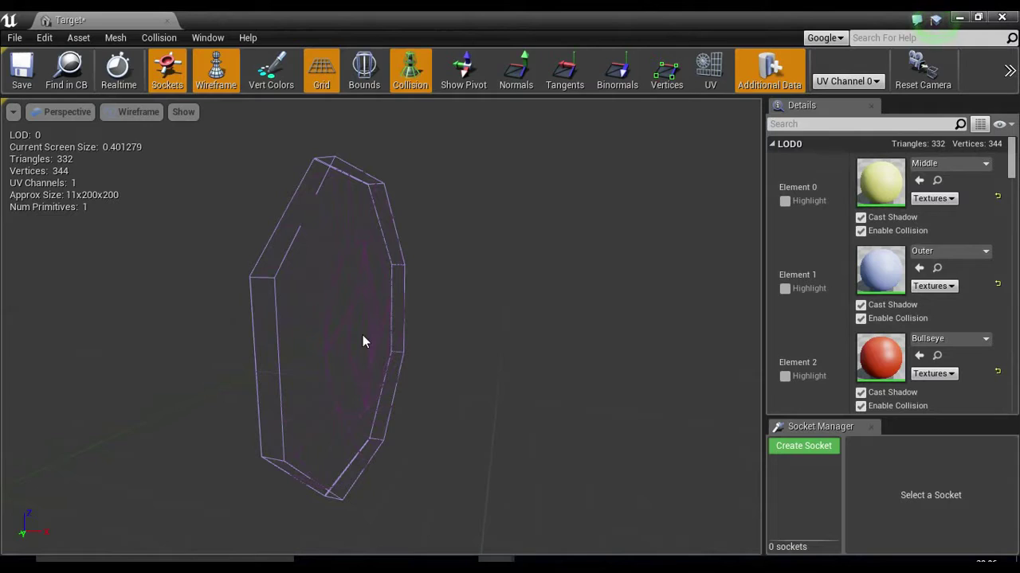
pyautogui.moveTo(362, 334); pyautogui.dragTo(395, 313, button='right')
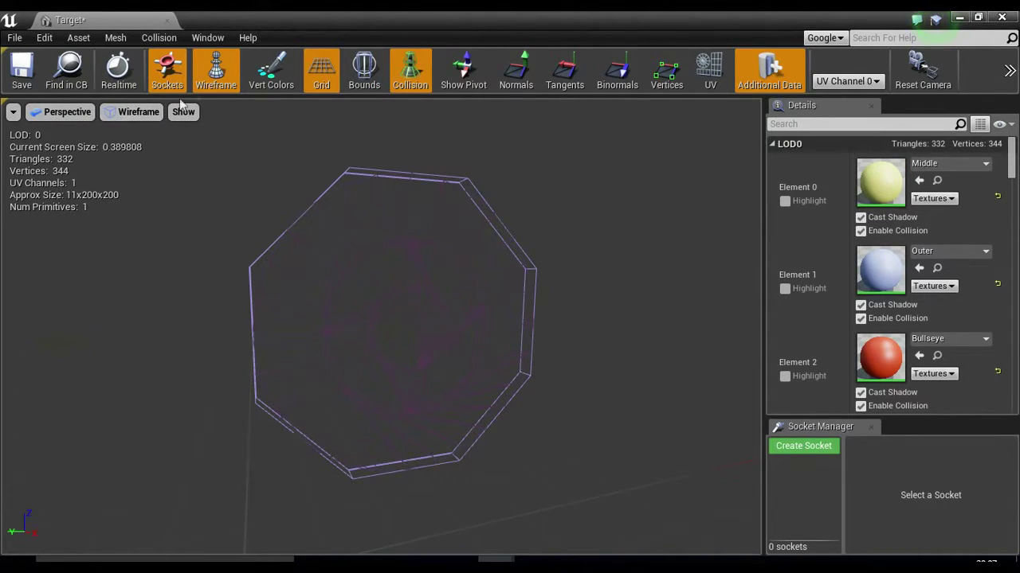
pyautogui.click(215, 71)
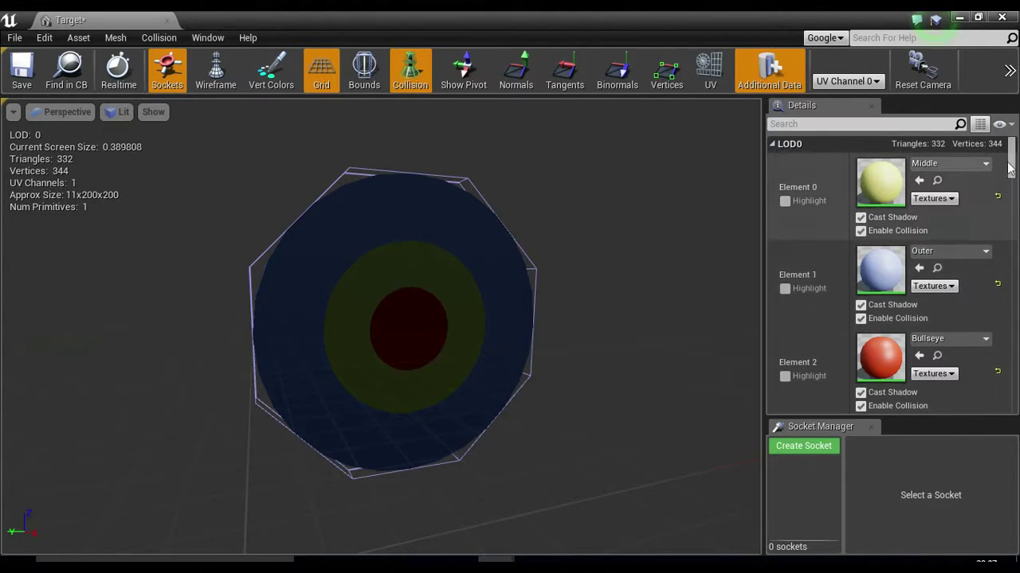
# Set the target mesh's Collision Complexity to Use Complex Collision As Simple in its static mesh settings
pyautogui.scroll(-8, 1010, 171)
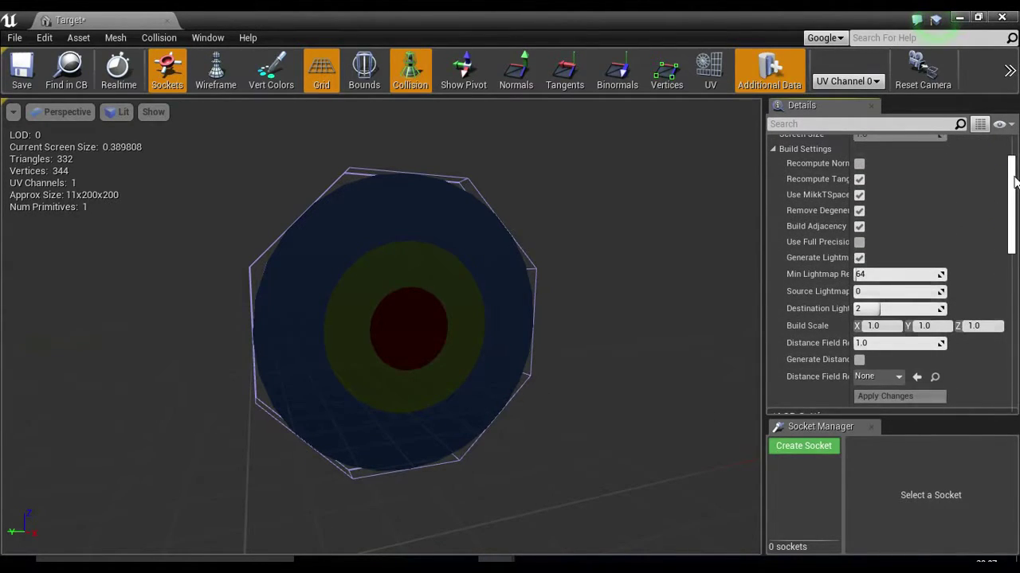
pyautogui.scroll(-6, 1010, 182)
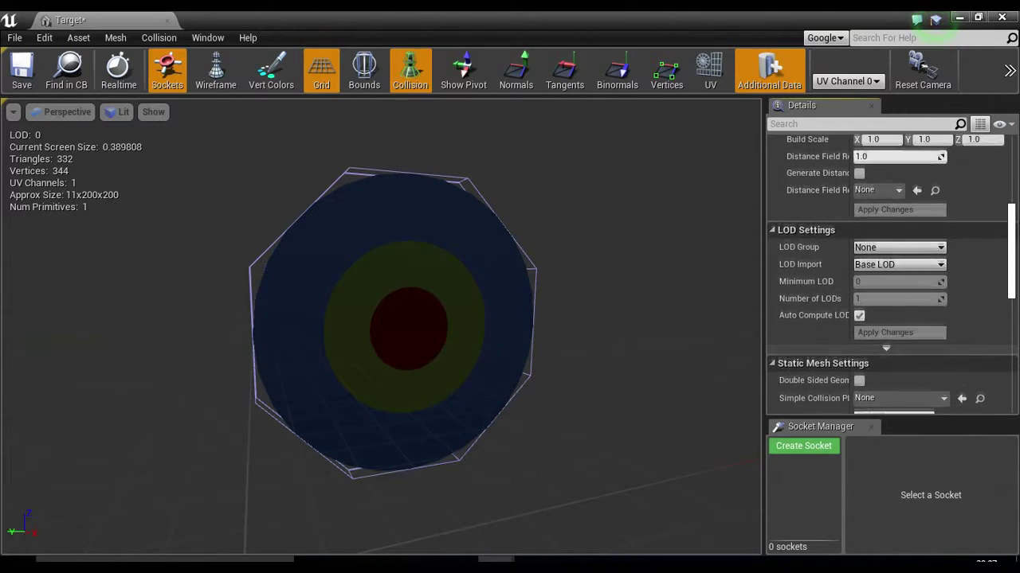
pyautogui.scroll(-3, 1017, 253)
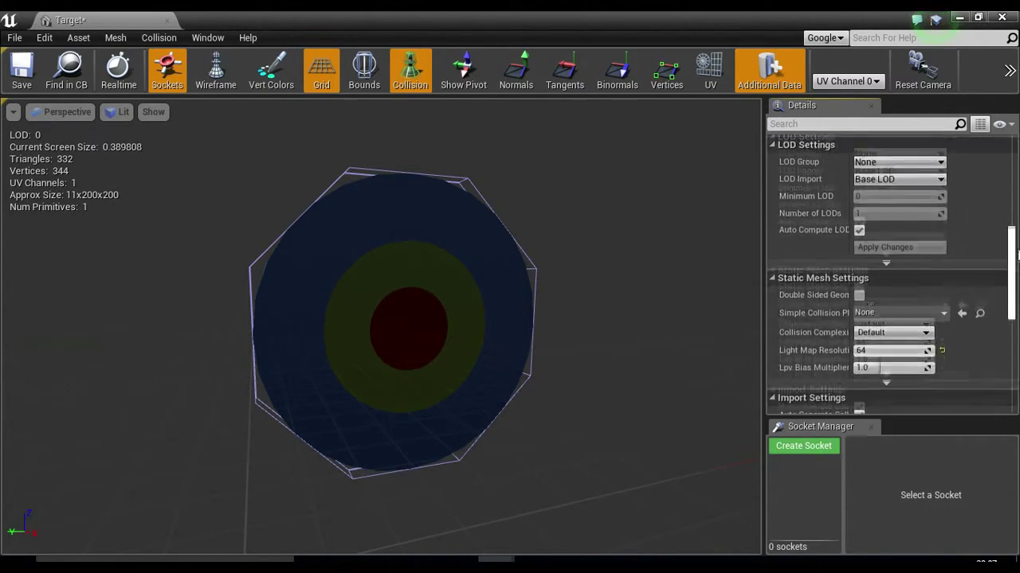
pyautogui.scroll(-4, 1016, 253)
pyautogui.scroll(5, 1016, 253)
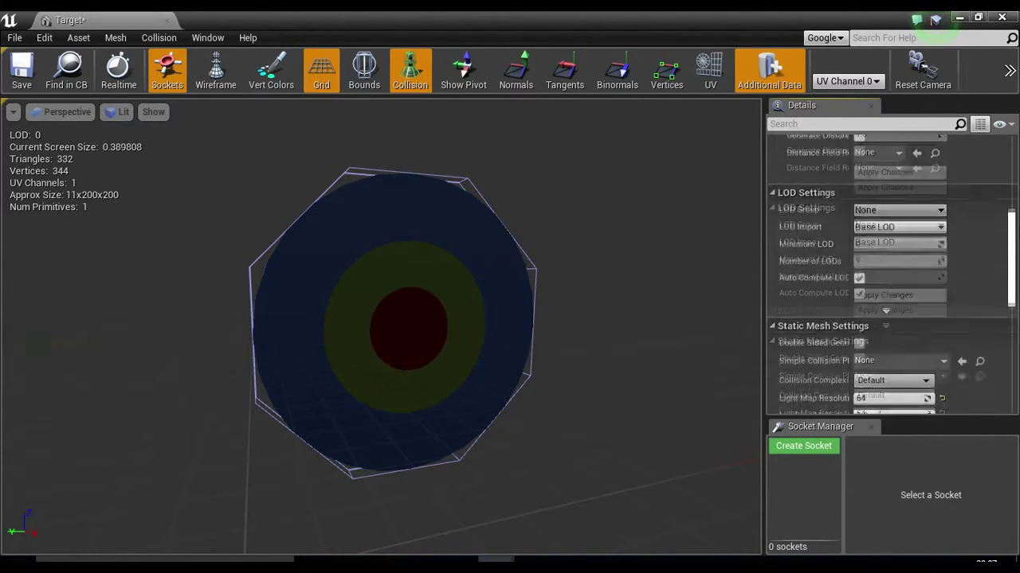
pyautogui.scroll(5, 956, 239)
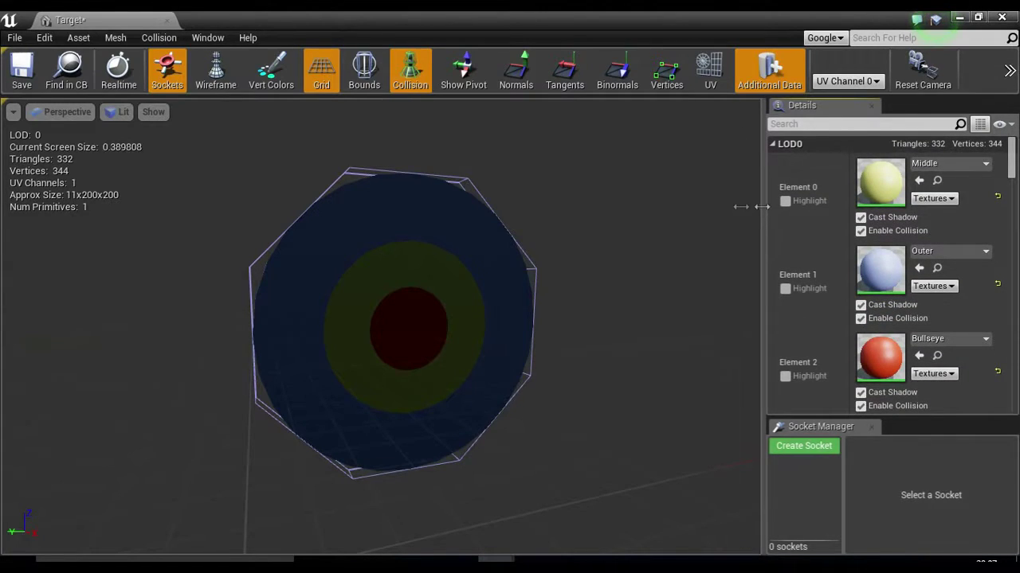
pyautogui.moveTo(761, 207); pyautogui.dragTo(734, 207)
pyautogui.moveTo(1013, 172); pyautogui.dragTo(1009, 277)
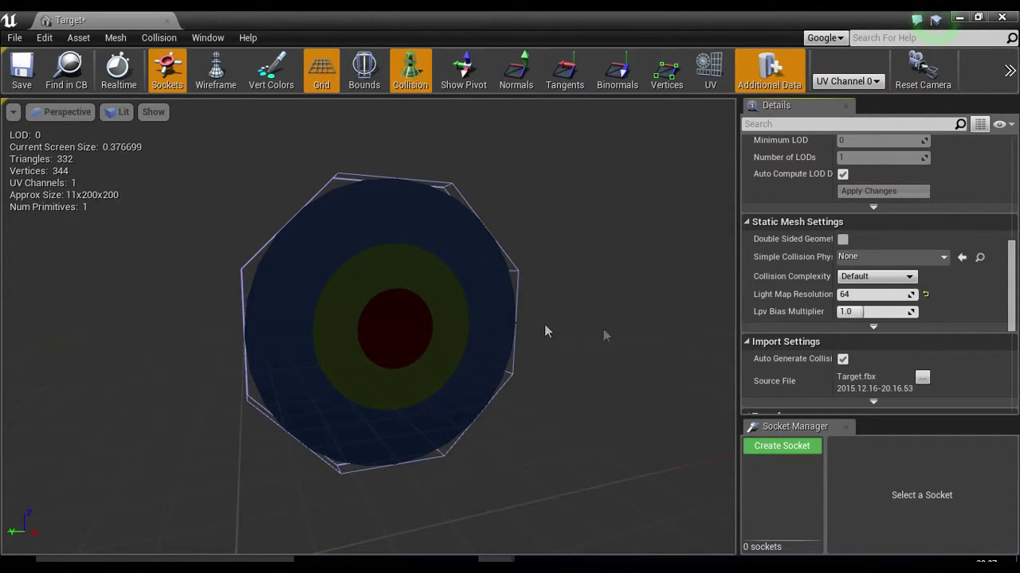
pyautogui.click(888, 278)
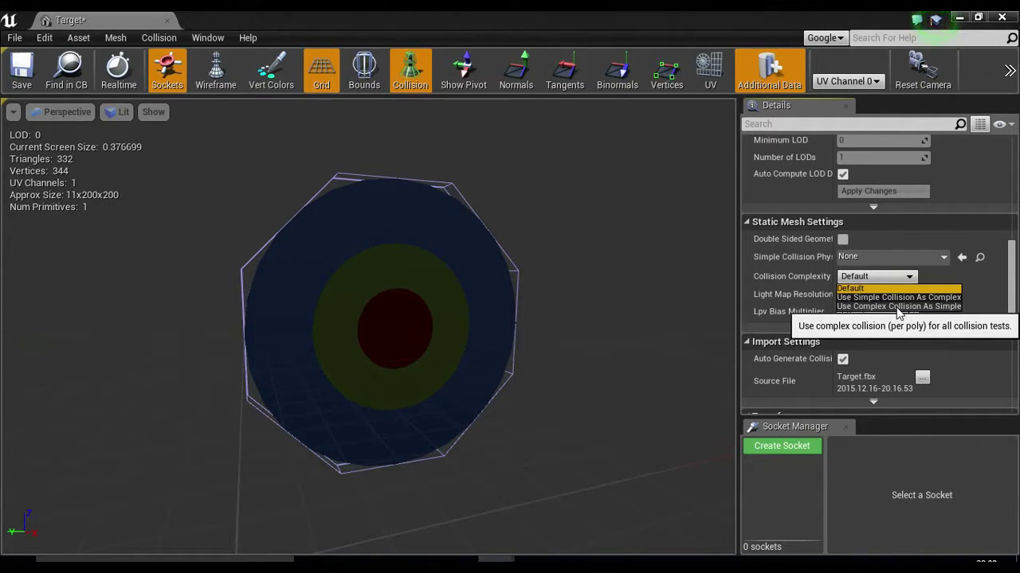
pyautogui.click(899, 307)
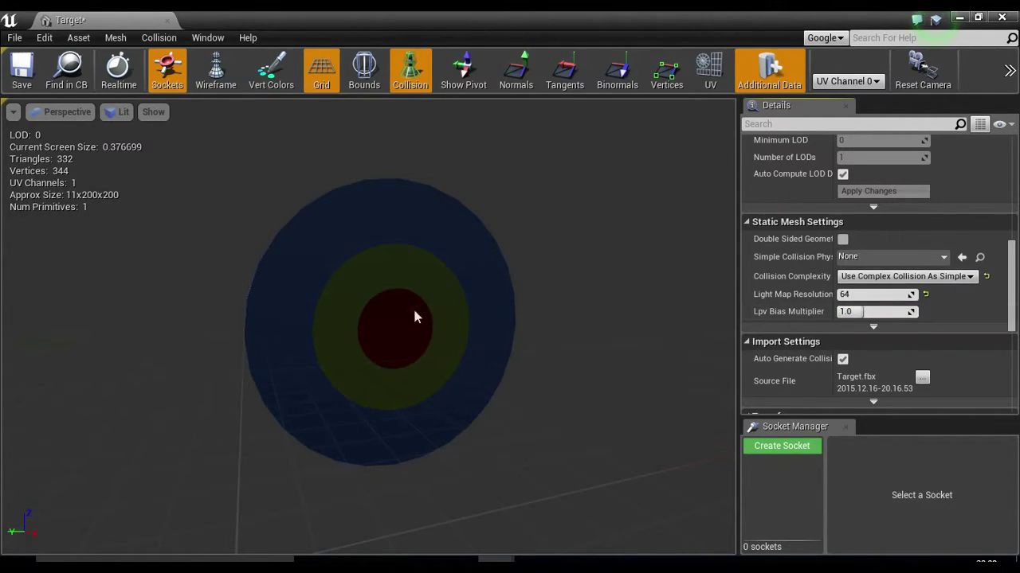
pyautogui.click(365, 79)
pyautogui.click(365, 79)
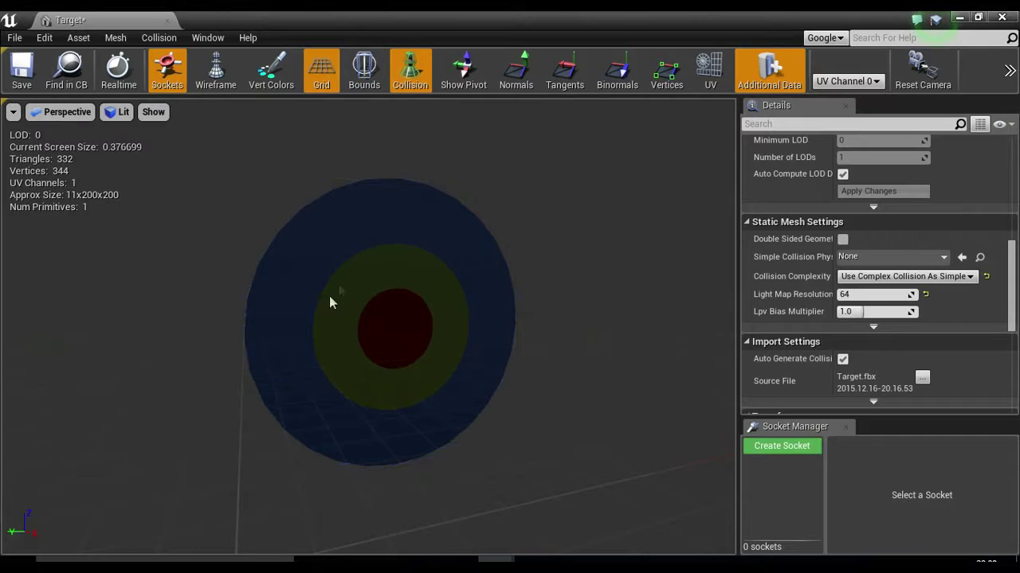
# Close the mesh editor and save the Target mesh asset, accepting its references to external assets
pyautogui.click(1002, 18)
pyautogui.rightClick(239, 482)
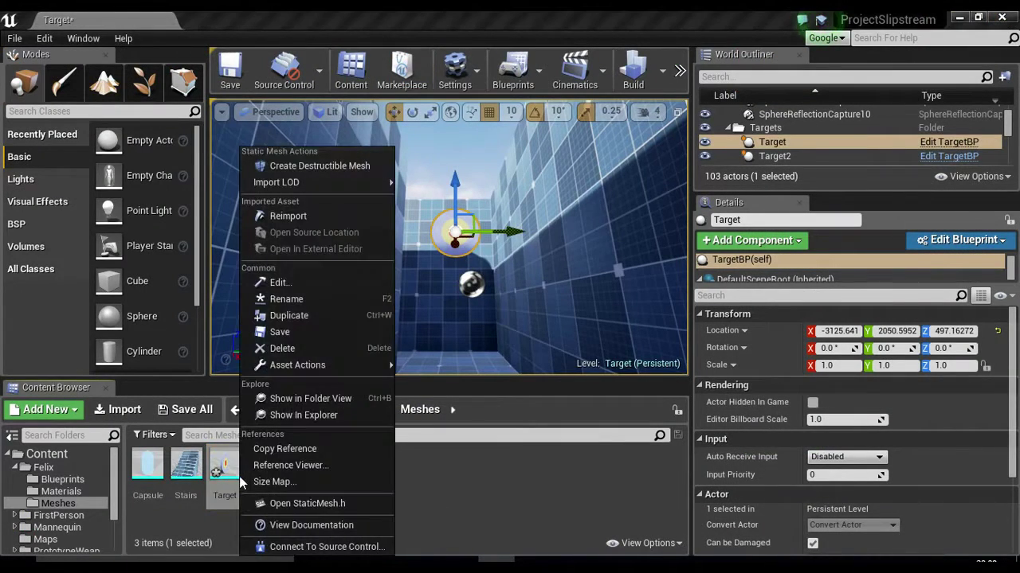
pyautogui.click(281, 331)
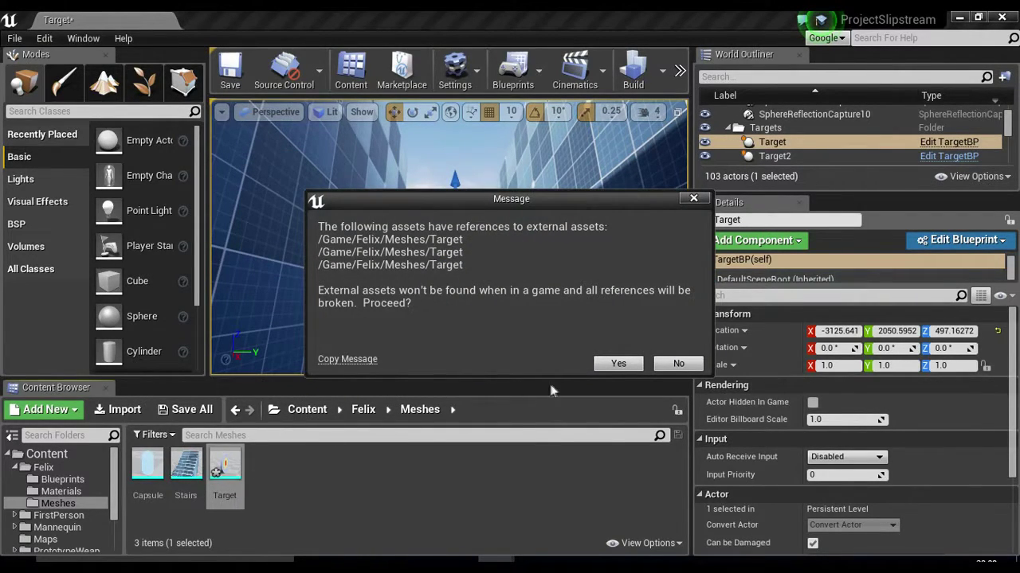
pyautogui.click(618, 364)
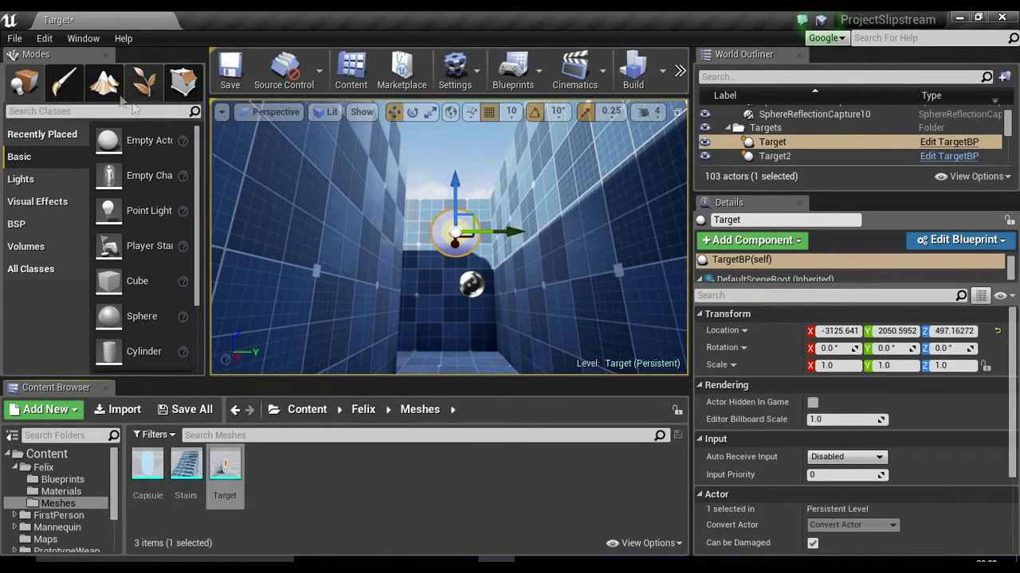
# Open the engine Physics section of the project settings and review the Physical Surface type names, including SurfaceType3 and SurfaceType4
pyautogui.click(45, 39)
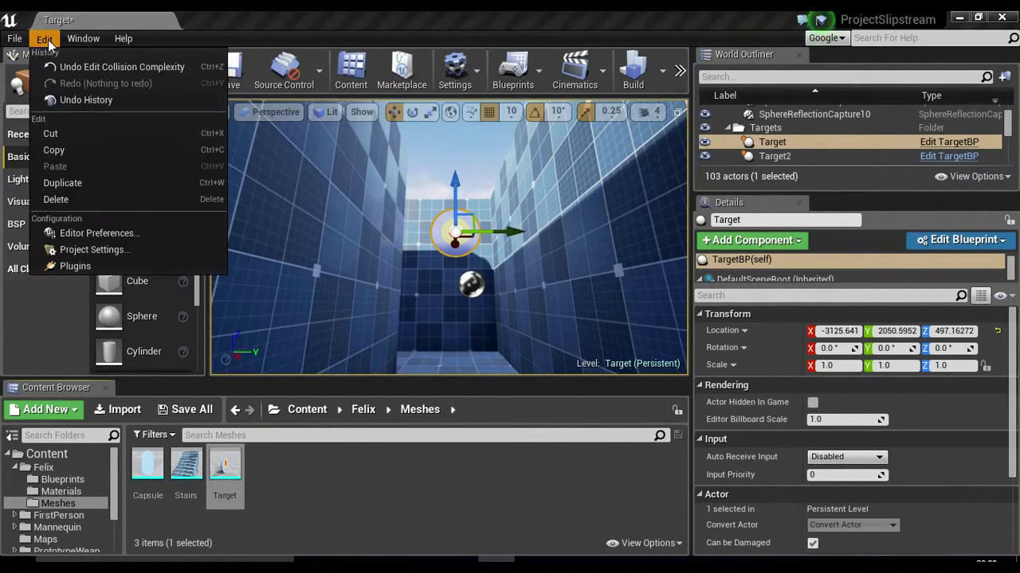
pyautogui.click(92, 250)
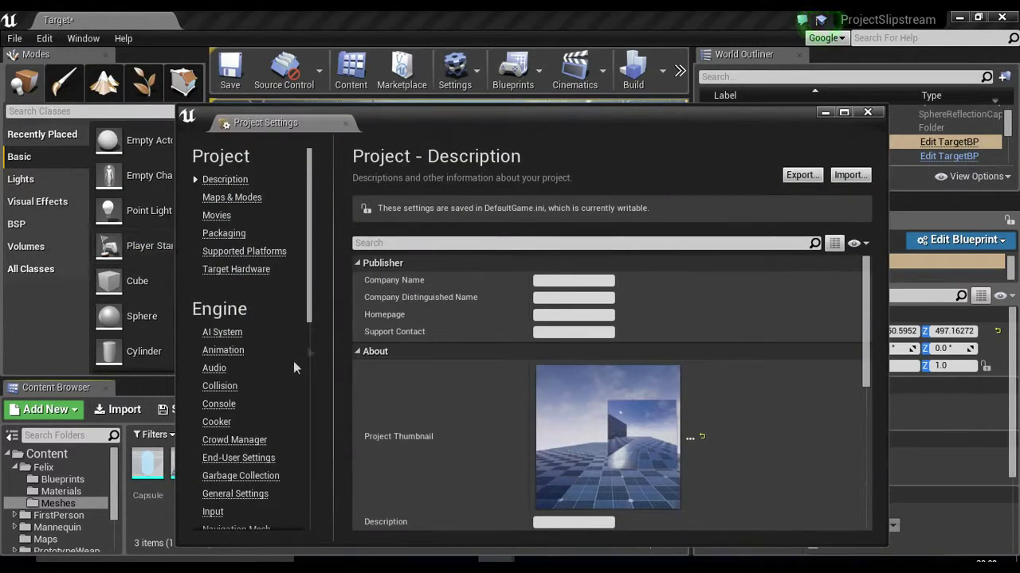
pyautogui.scroll(-3, 318, 359)
pyautogui.moveTo(319, 361); pyautogui.dragTo(312, 381)
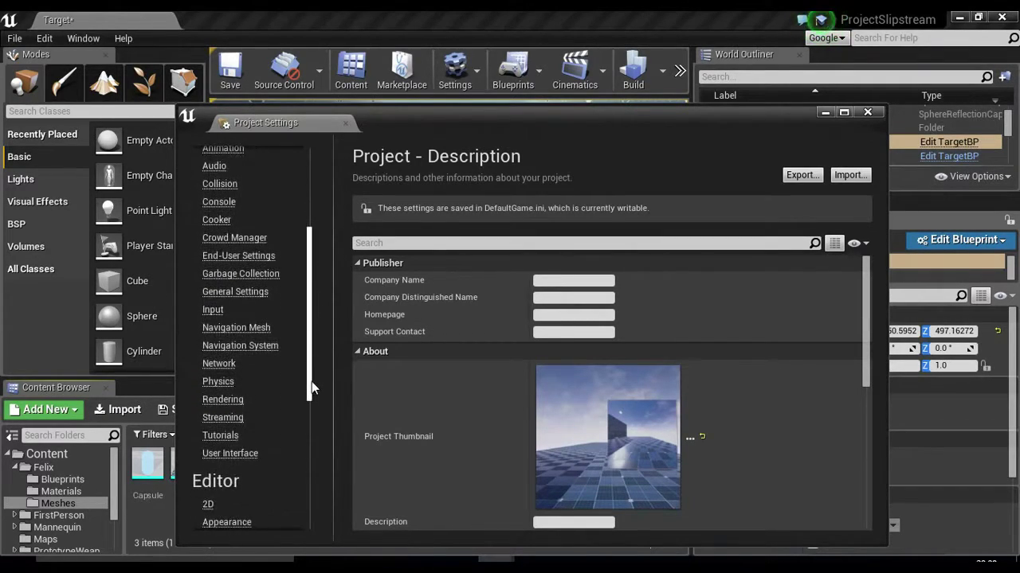
pyautogui.click(225, 387)
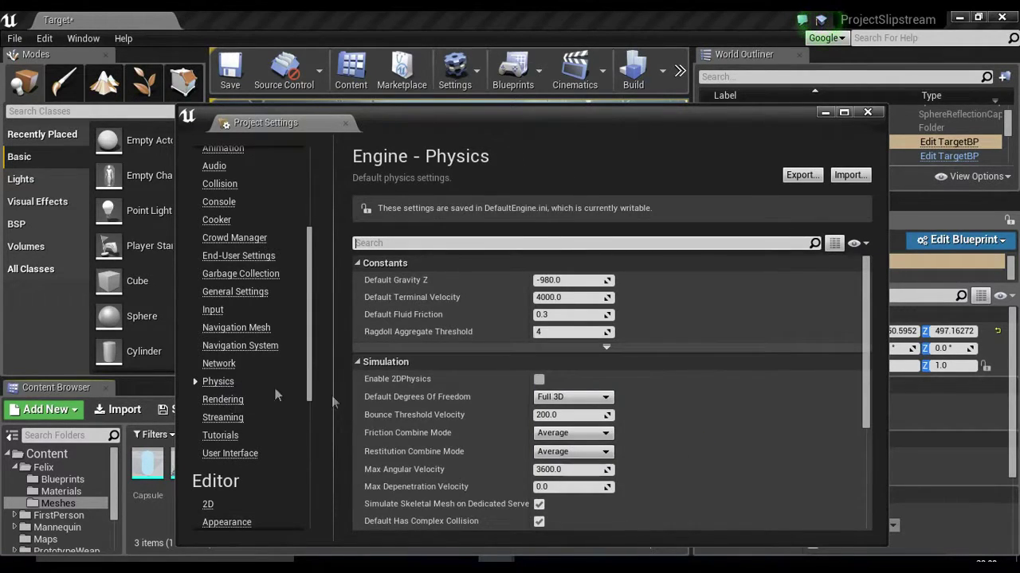
pyautogui.moveTo(867, 390); pyautogui.dragTo(847, 535)
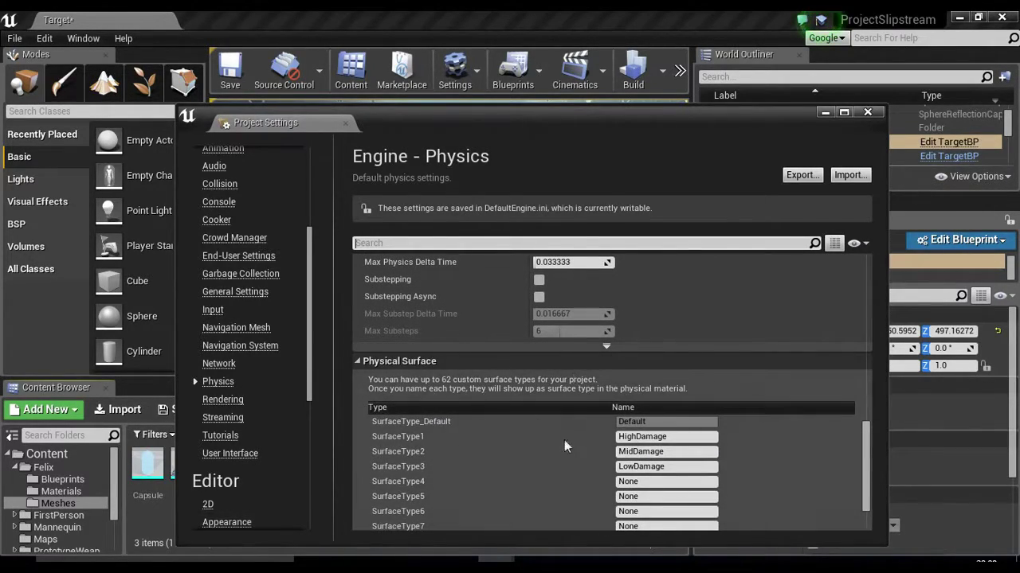
pyautogui.click(641, 482)
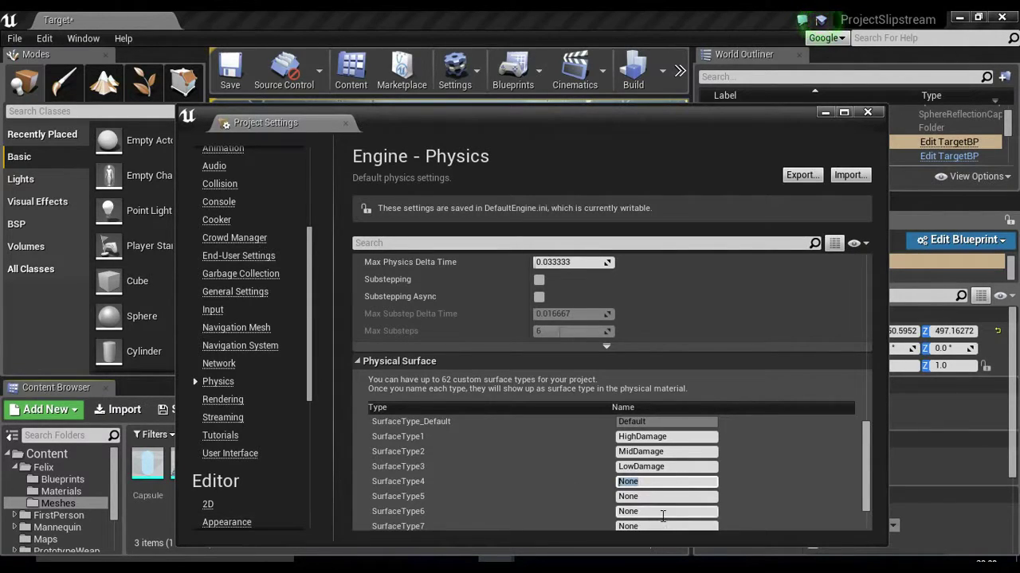
pyautogui.click(689, 468)
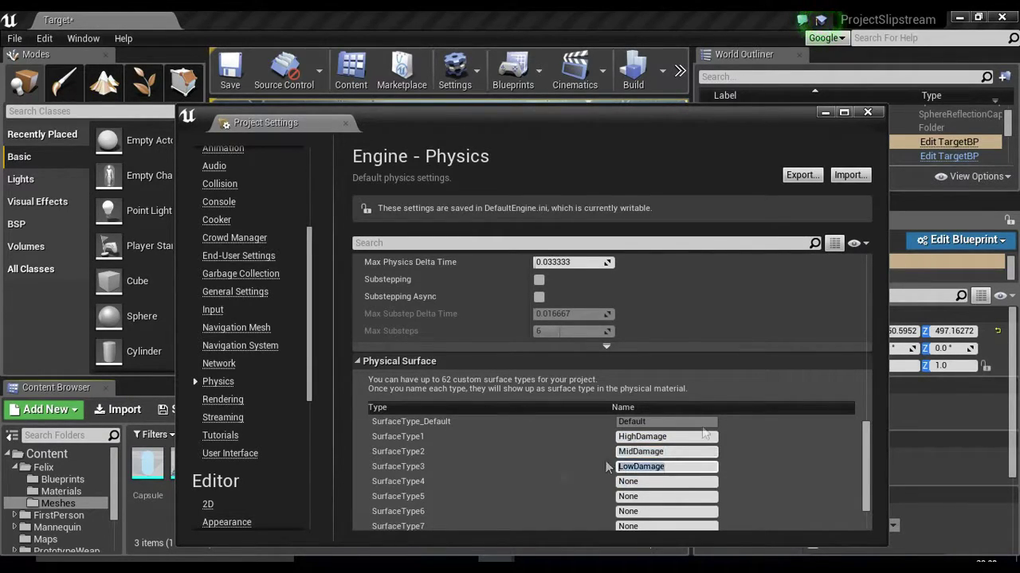
# Close the project settings and show the contents of the Felix Materials folder, highlighting the LowDamage physical material
pyautogui.click(866, 118)
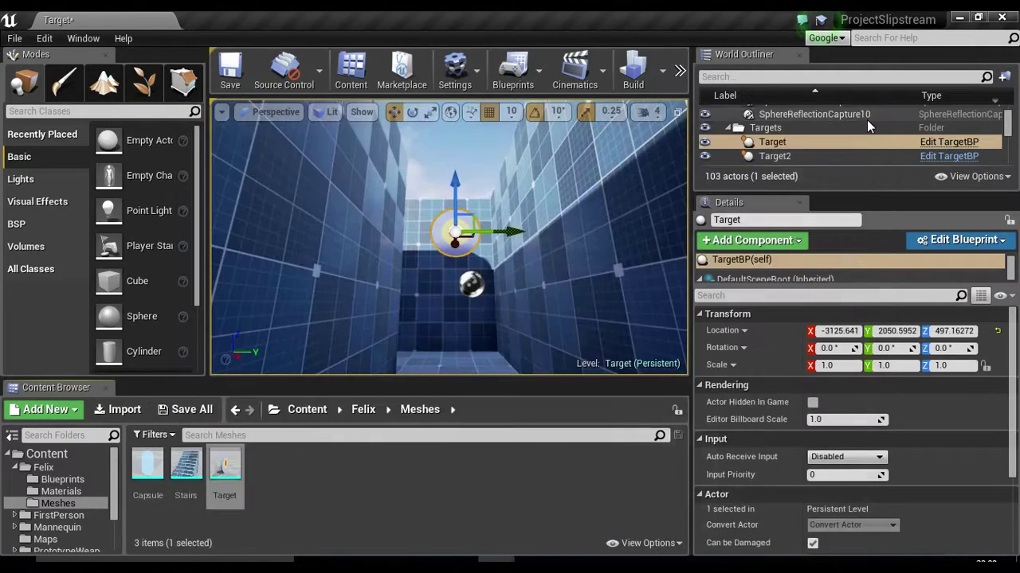
pyautogui.click(62, 492)
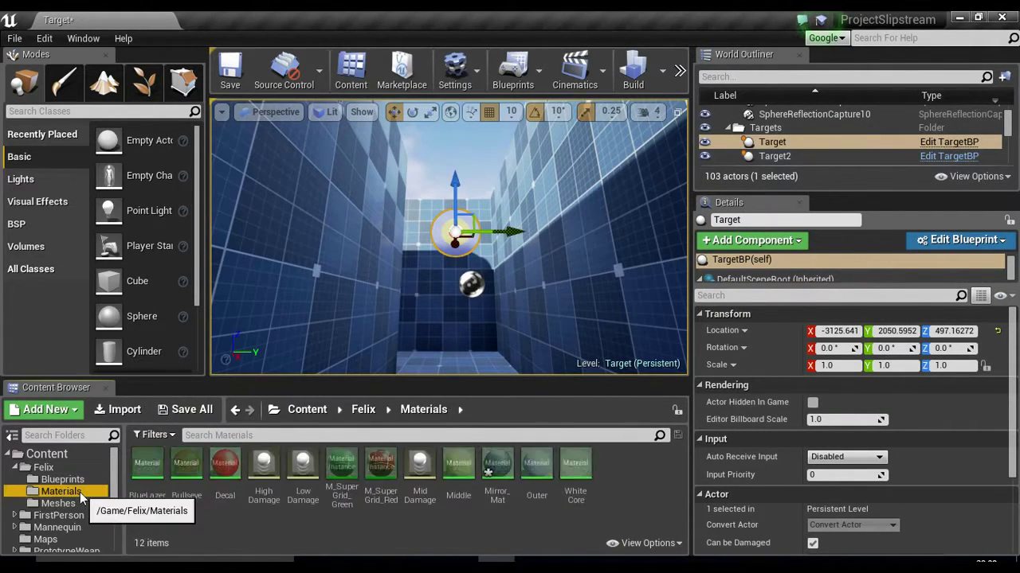
pyautogui.click(302, 470)
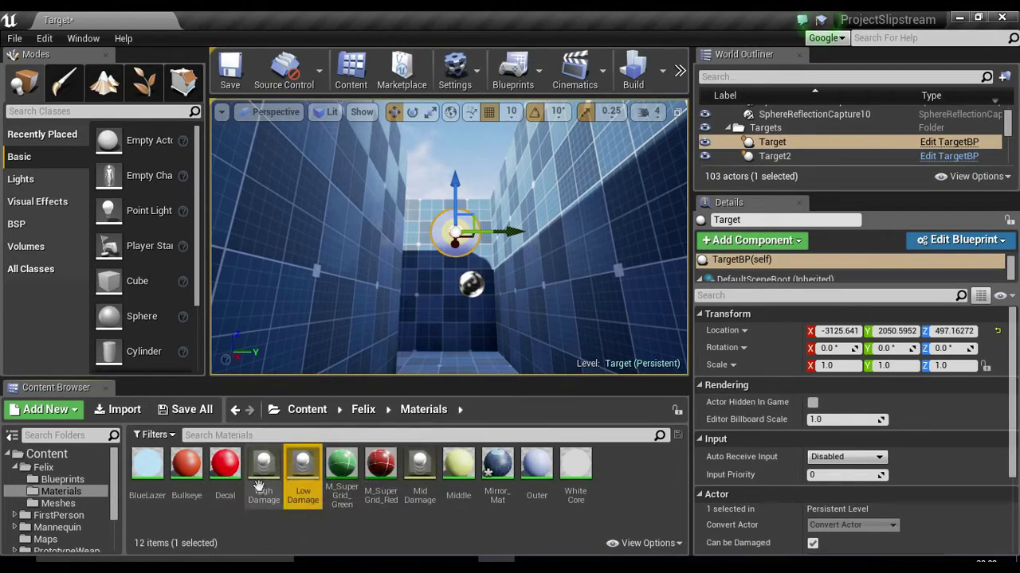
# Look up the Physical Material option among the physics assets that can be created in the Materials folder, without creating one
pyautogui.rightClick(357, 540)
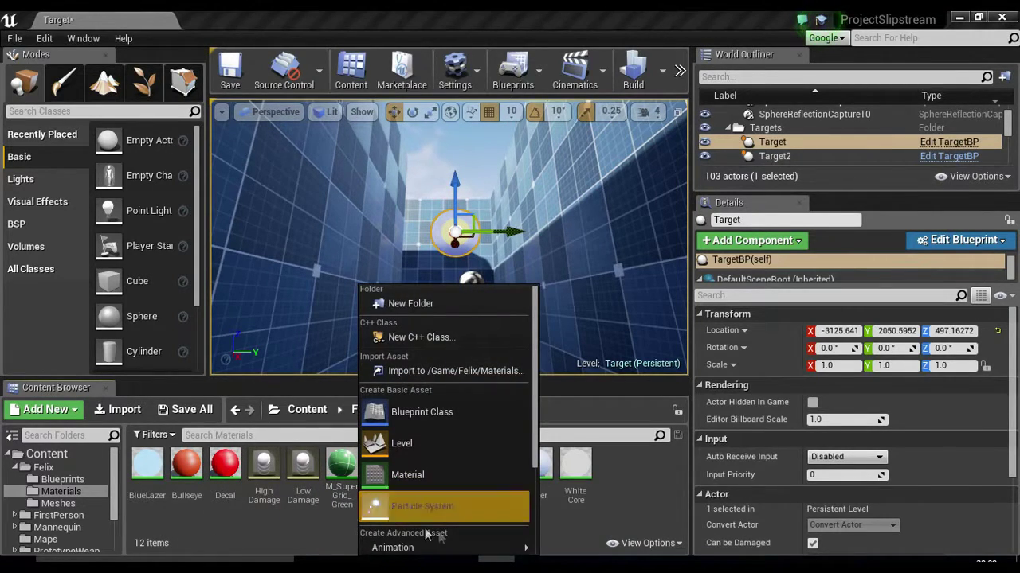
pyautogui.scroll(-4, 451, 492)
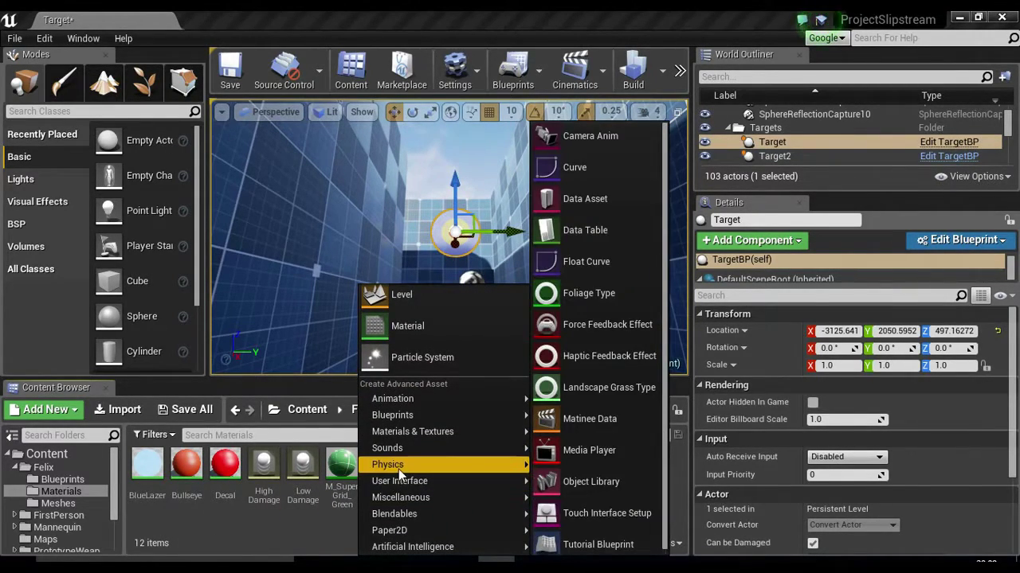
pyautogui.moveTo(430, 466)
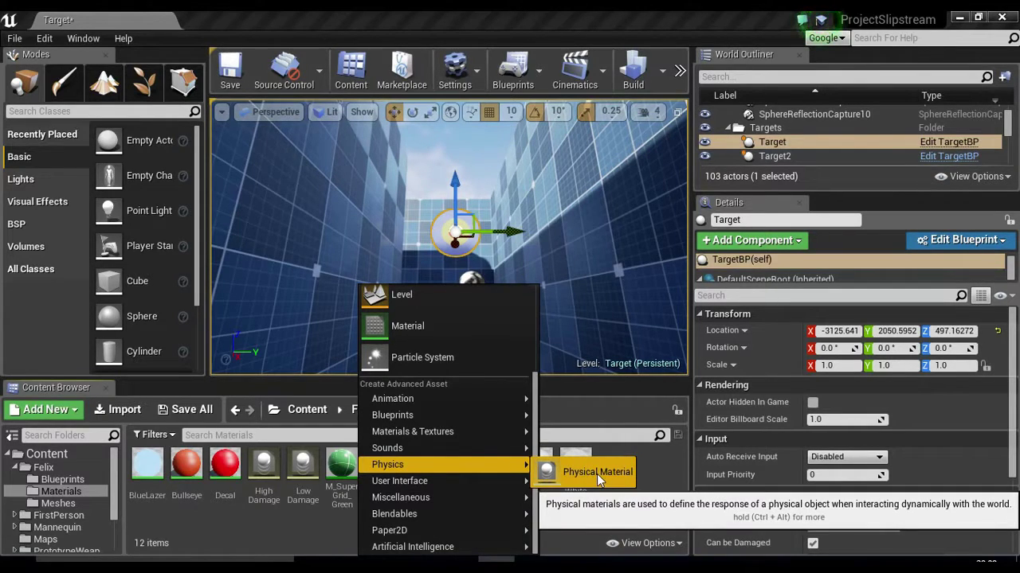
pyautogui.click(304, 490)
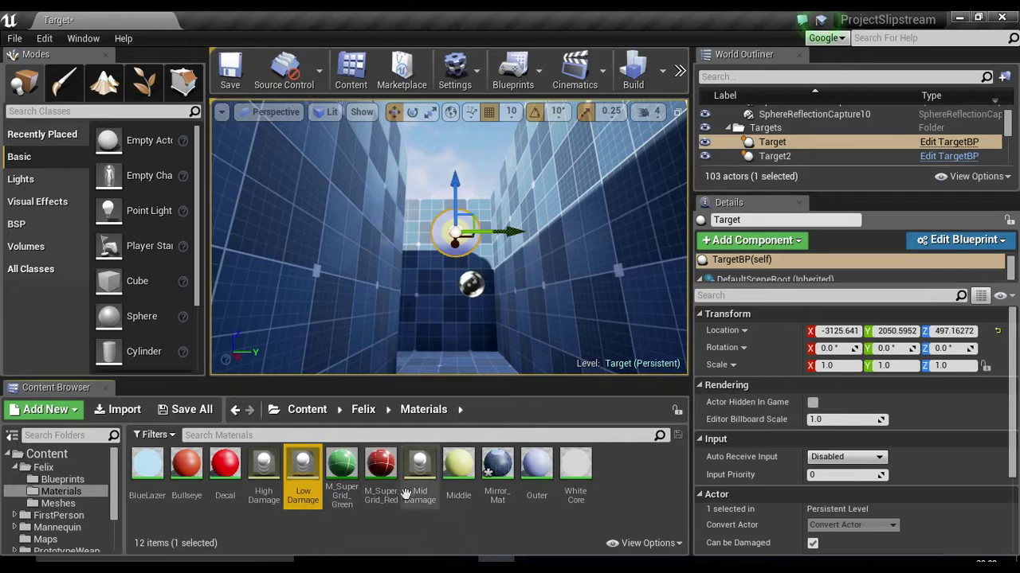
# Inspect the MidDamage physical material's properties, including its Surface Type assignment, and close its editor
pyautogui.doubleClick(419, 470)
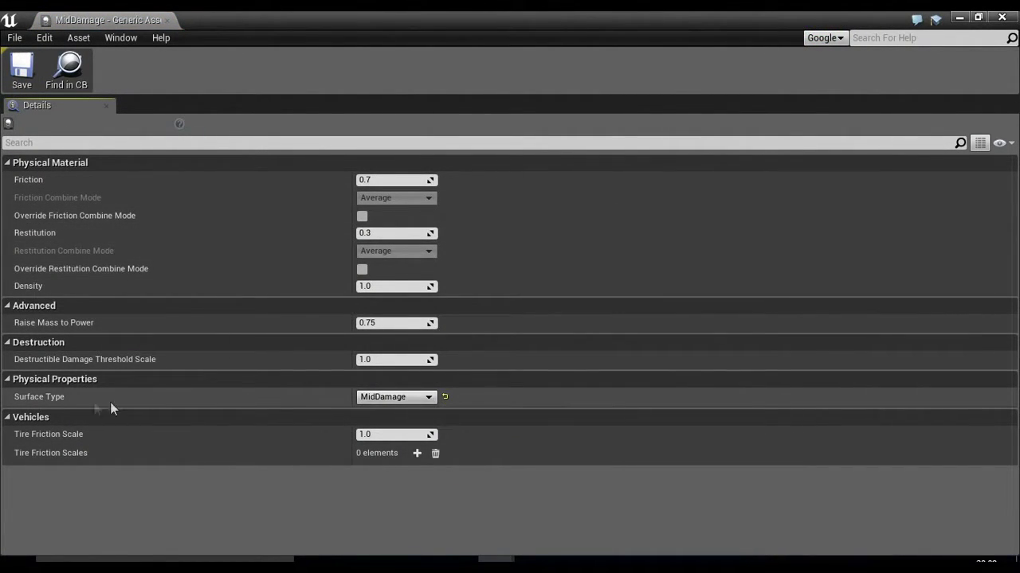
pyautogui.click(407, 396)
pyautogui.click(407, 396)
pyautogui.click(1002, 17)
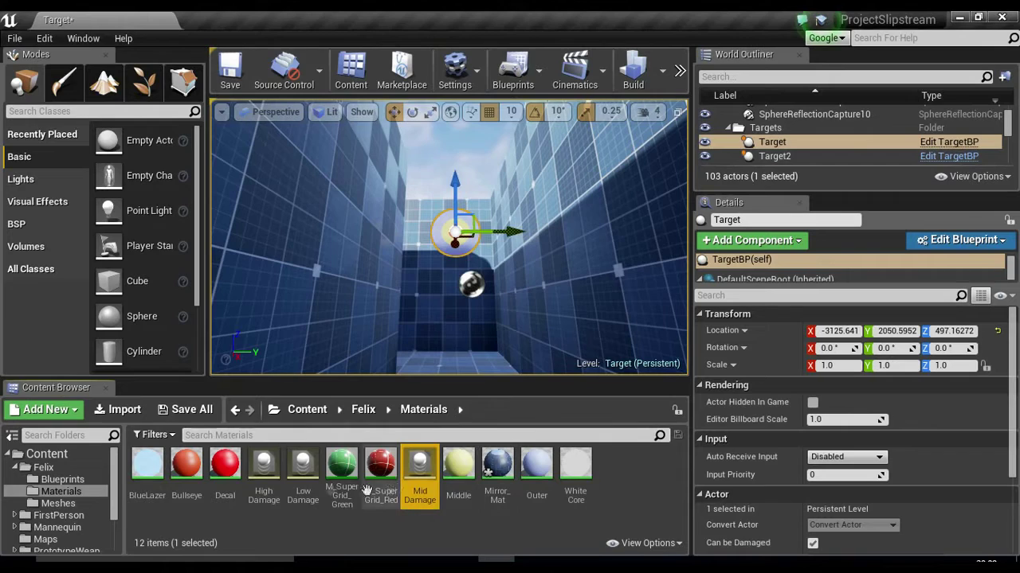
pyautogui.doubleClick(419, 471)
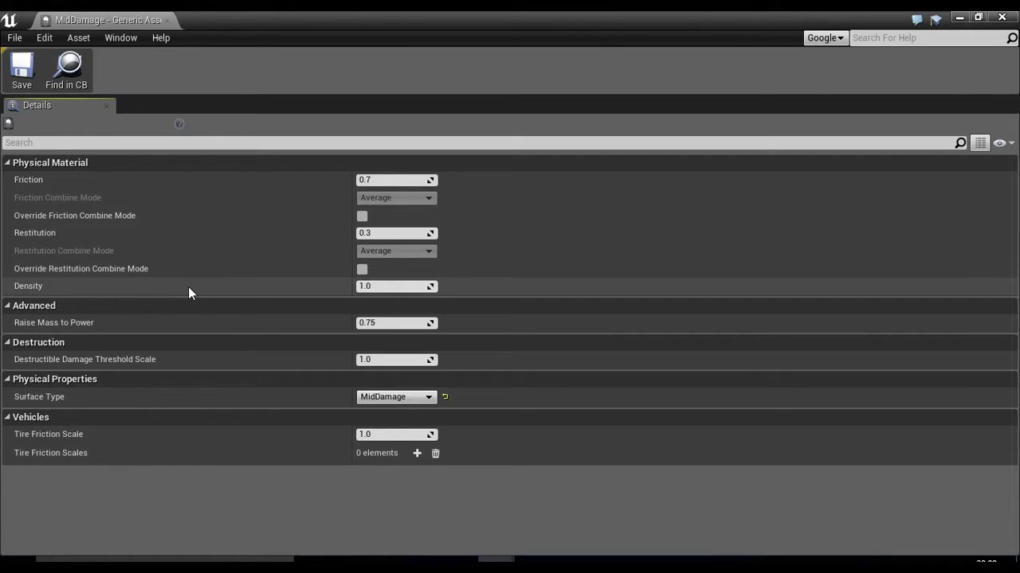
pyautogui.click(1002, 17)
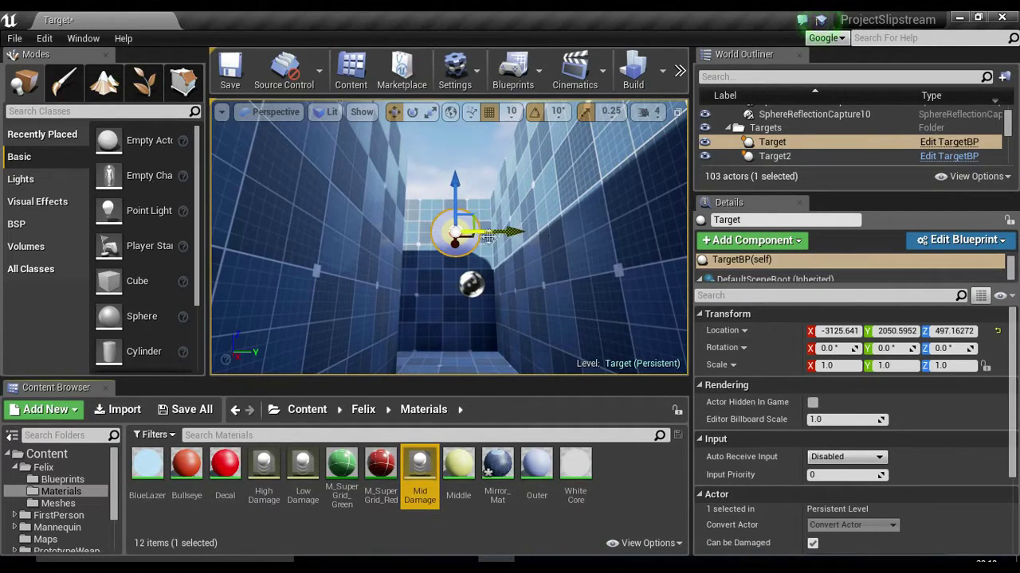
# Review the Bullseye material's graph and the physical materials available for its Phys Material setting, and close the material
pyautogui.doubleClick(191, 472)
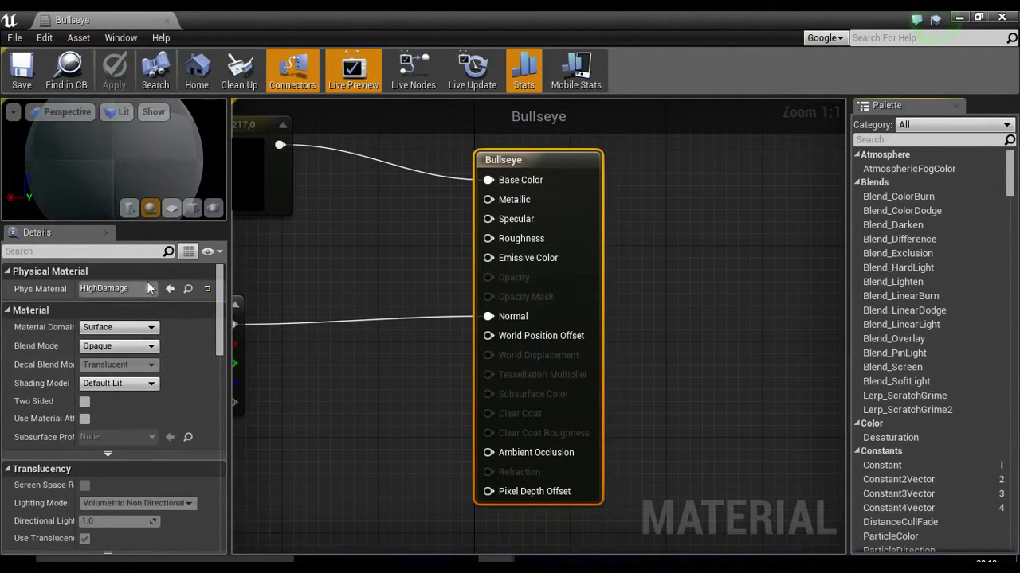
pyautogui.moveTo(368, 234); pyautogui.dragTo(506, 270, button='right')
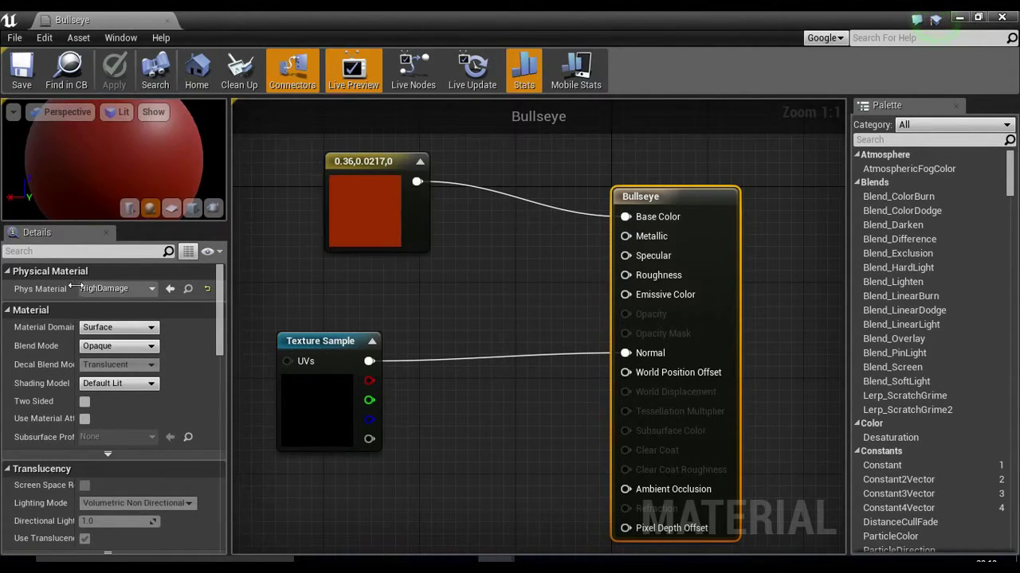
pyautogui.click(107, 289)
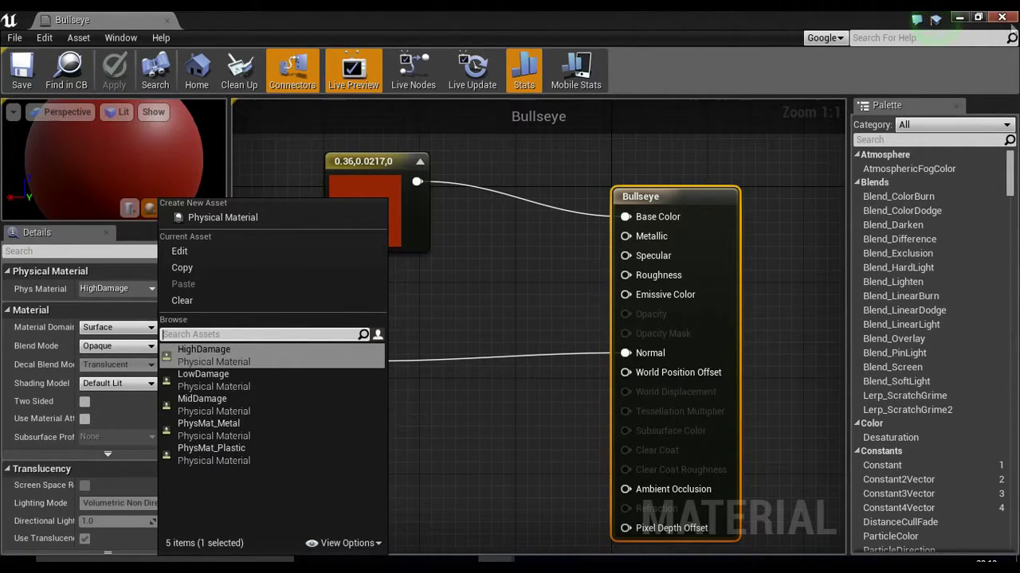
pyautogui.click(1002, 18)
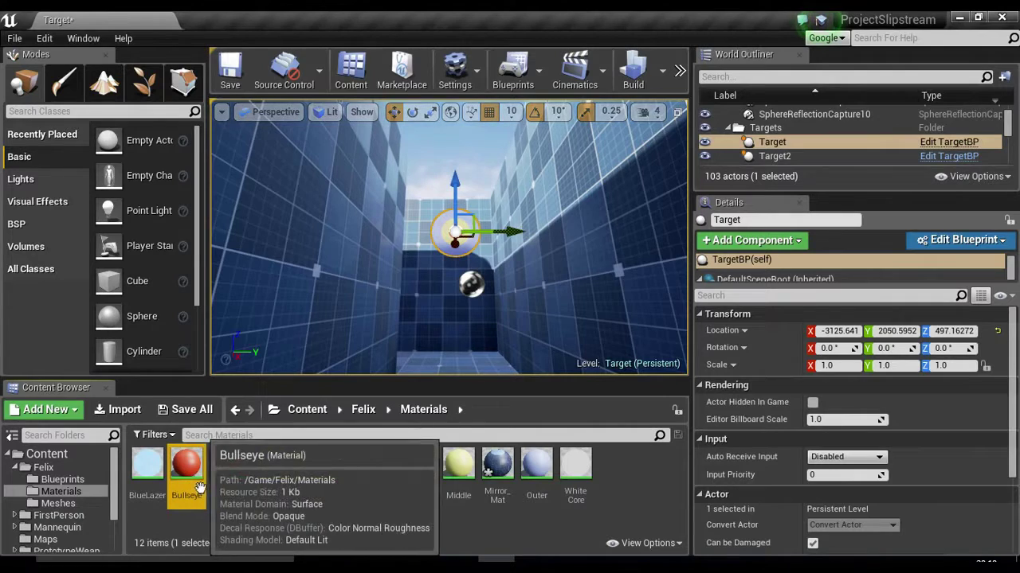
# Check the Phys Material assignment of the Middle material and close it
pyautogui.click(458, 472)
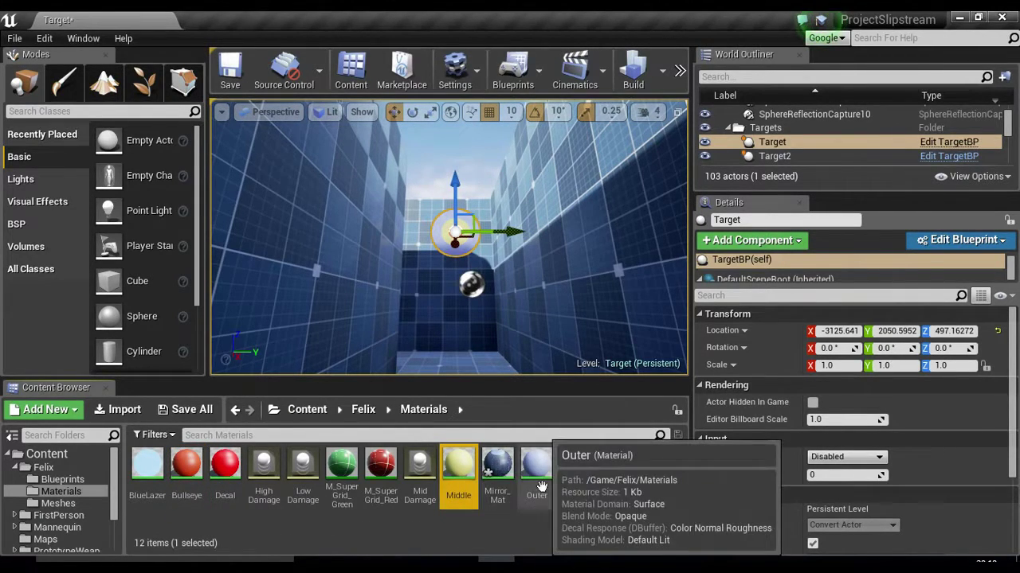
pyautogui.doubleClick(458, 471)
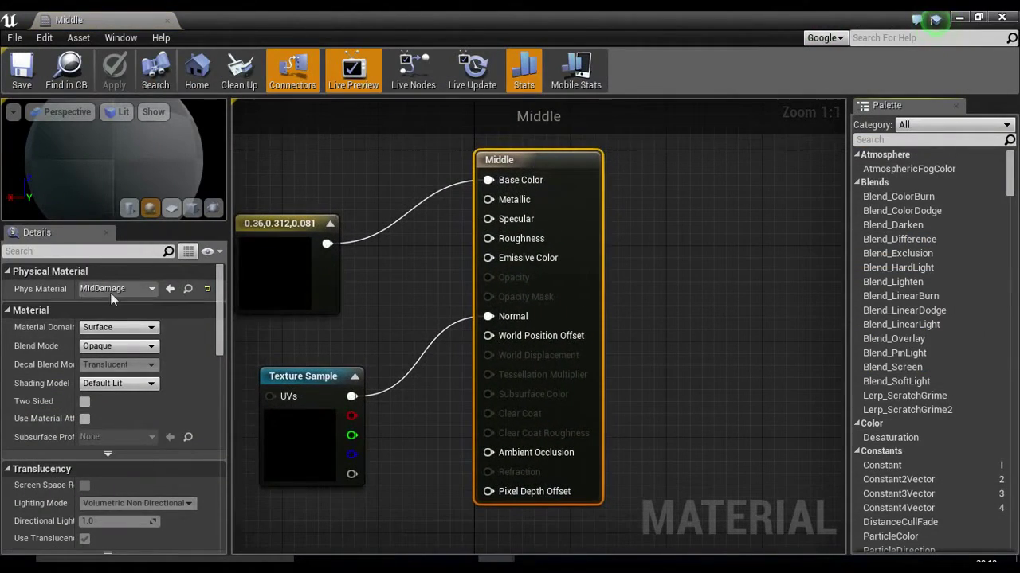
pyautogui.click(1002, 17)
# Move the Texture Sample node in the Outer material below the colour constant and close the material, applying the changes
pyautogui.doubleClick(529, 464)
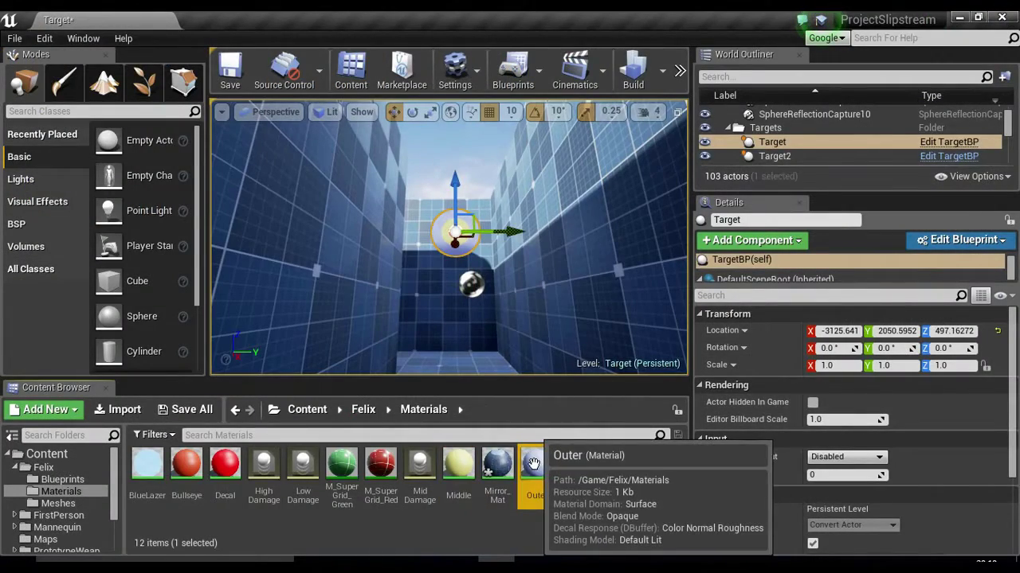
pyautogui.click(1001, 17)
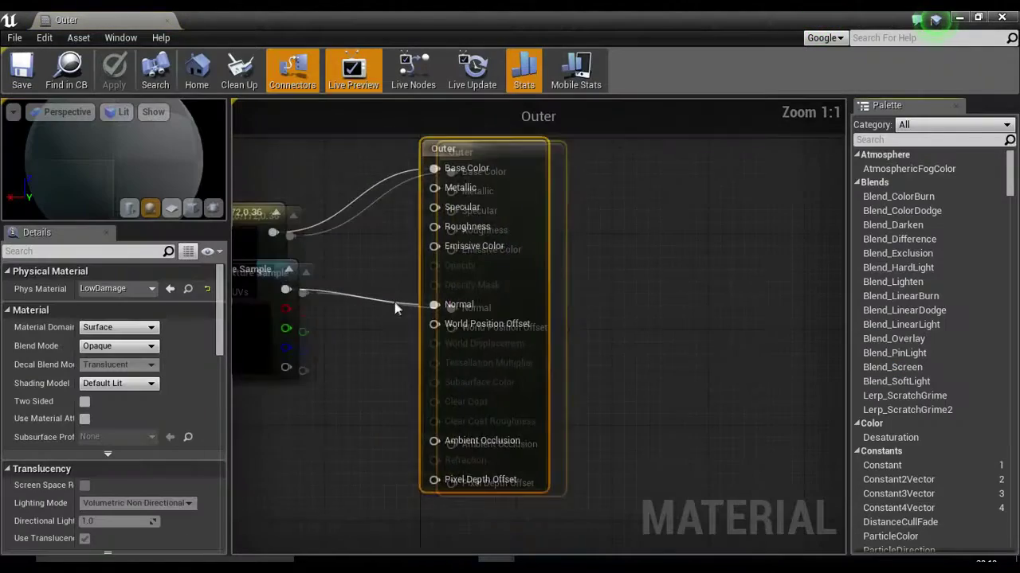
pyautogui.moveTo(288, 280); pyautogui.dragTo(302, 340)
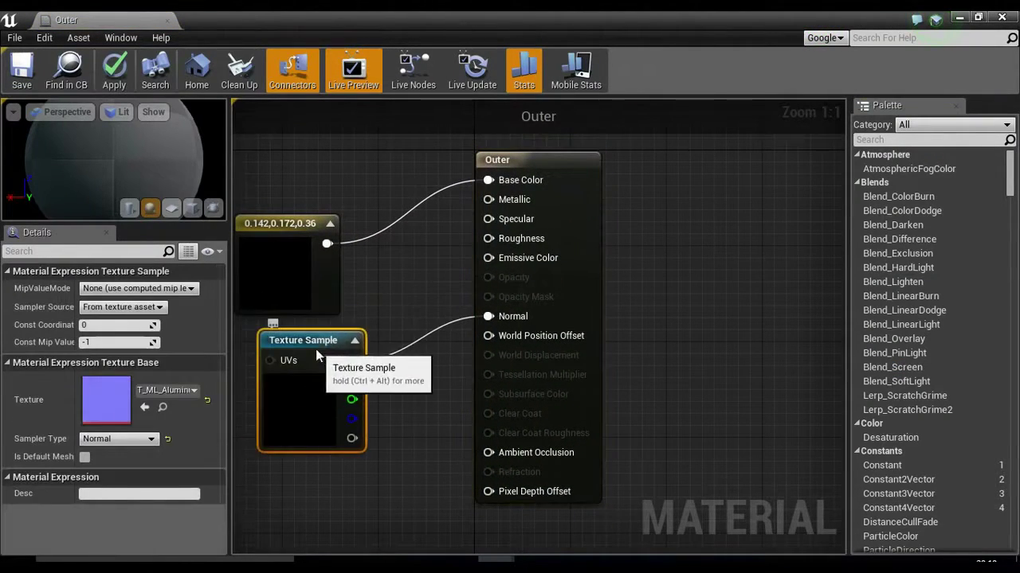
pyautogui.click(995, 19)
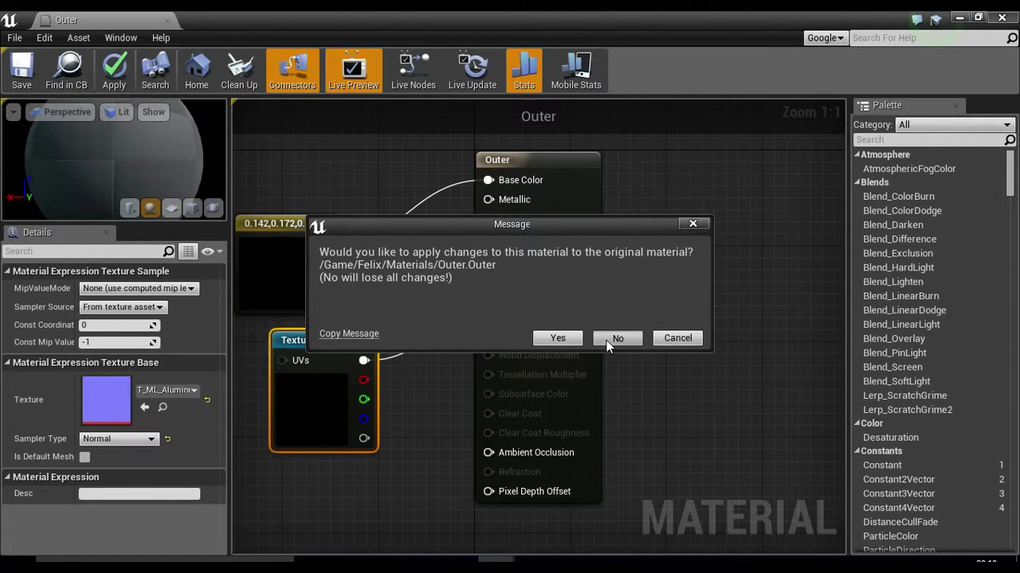
pyautogui.click(559, 338)
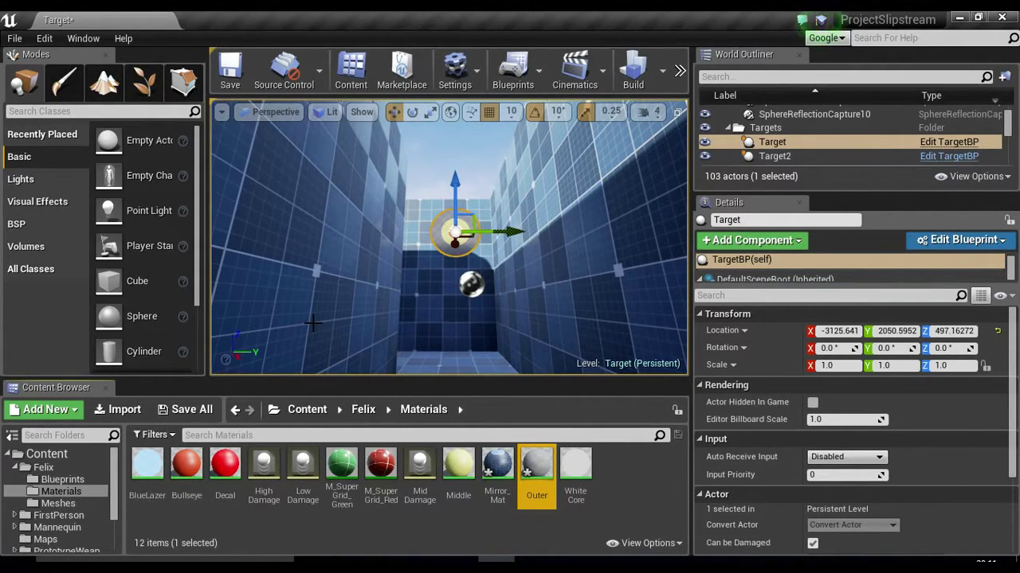
pyautogui.click(68, 505)
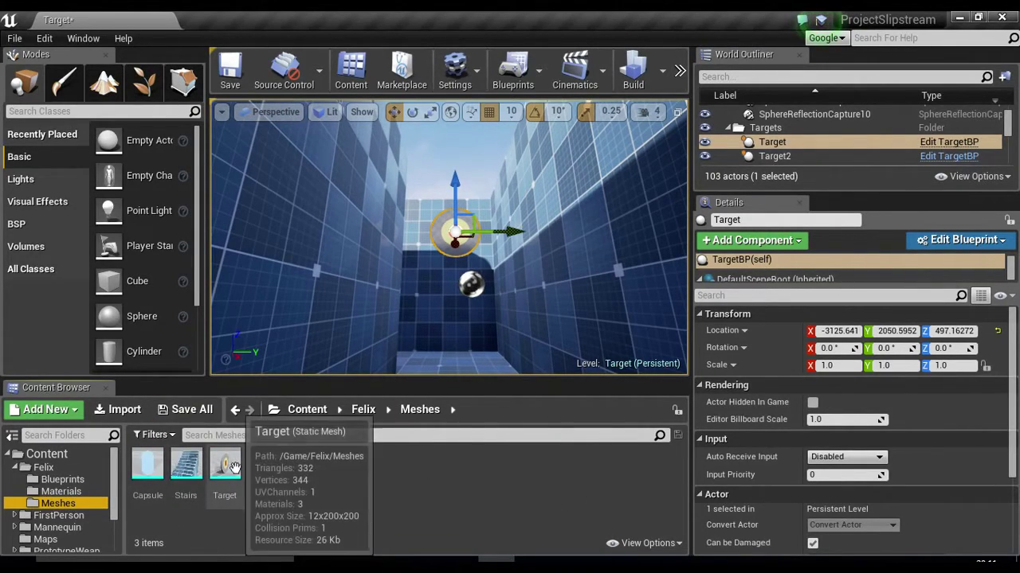
pyautogui.click(75, 482)
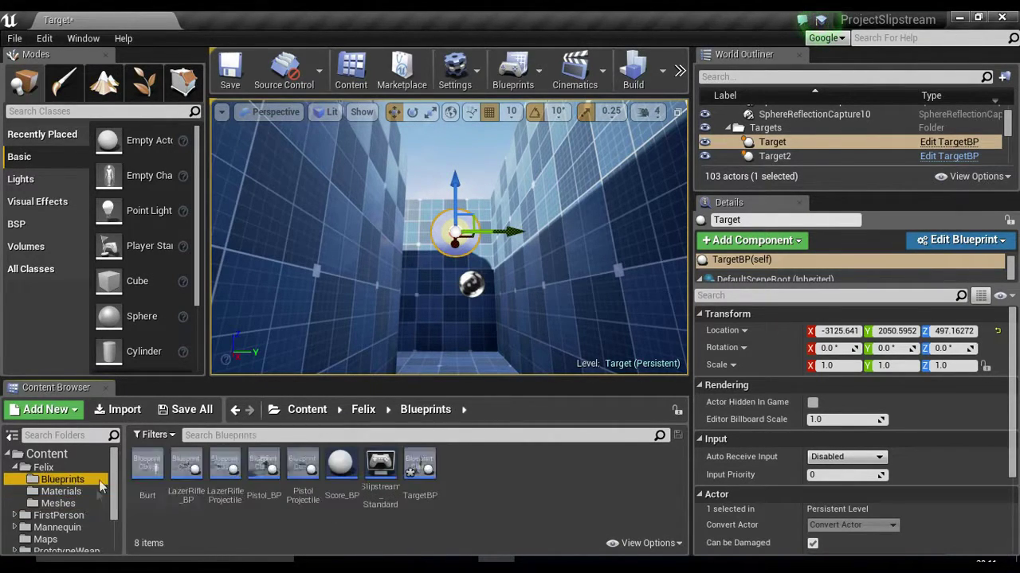
pyautogui.click(64, 504)
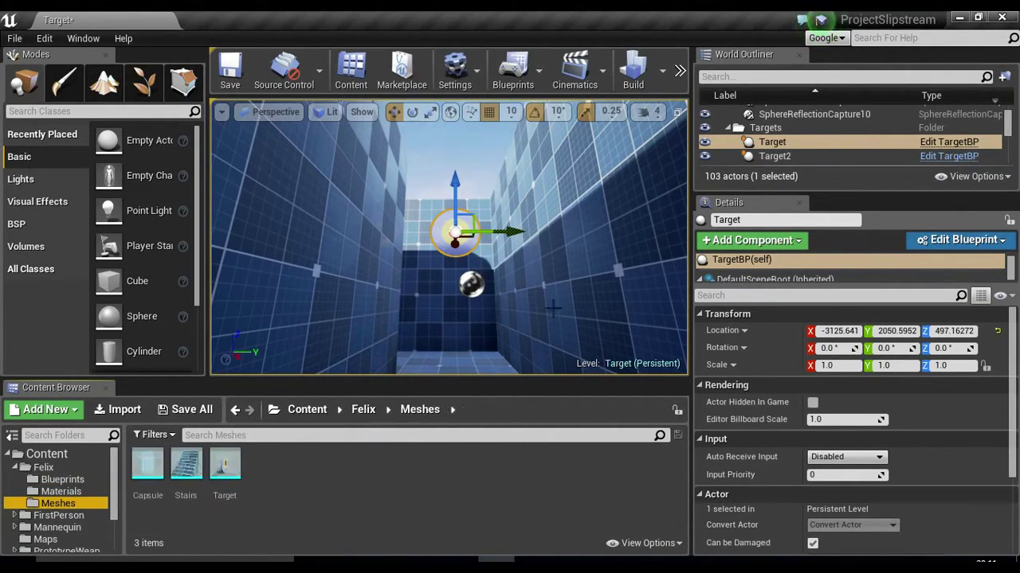
# Play the level in the editor, walk toward the target and shoot its outer ring to test the damage
pyautogui.click(679, 71)
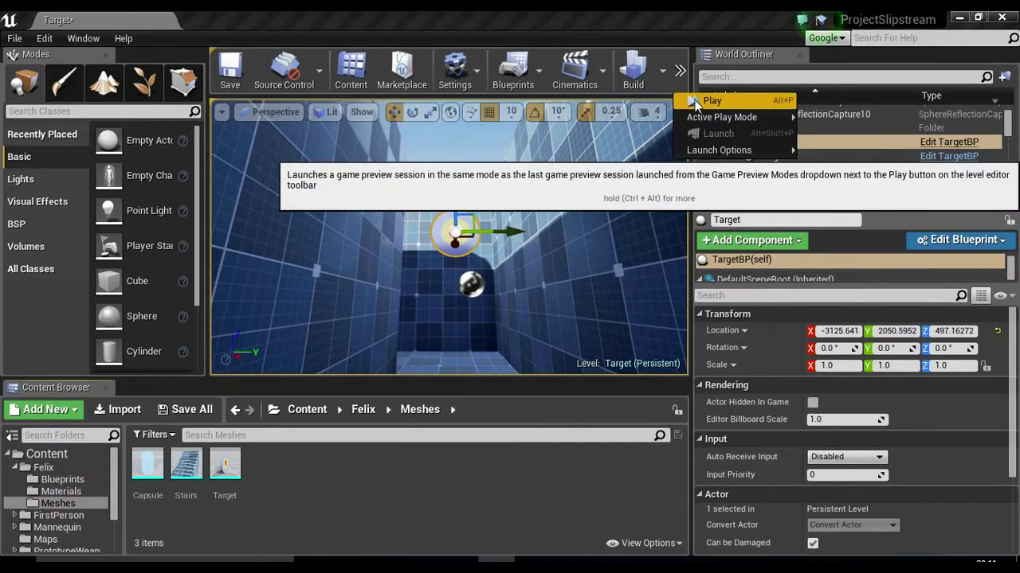
pyautogui.click(708, 101)
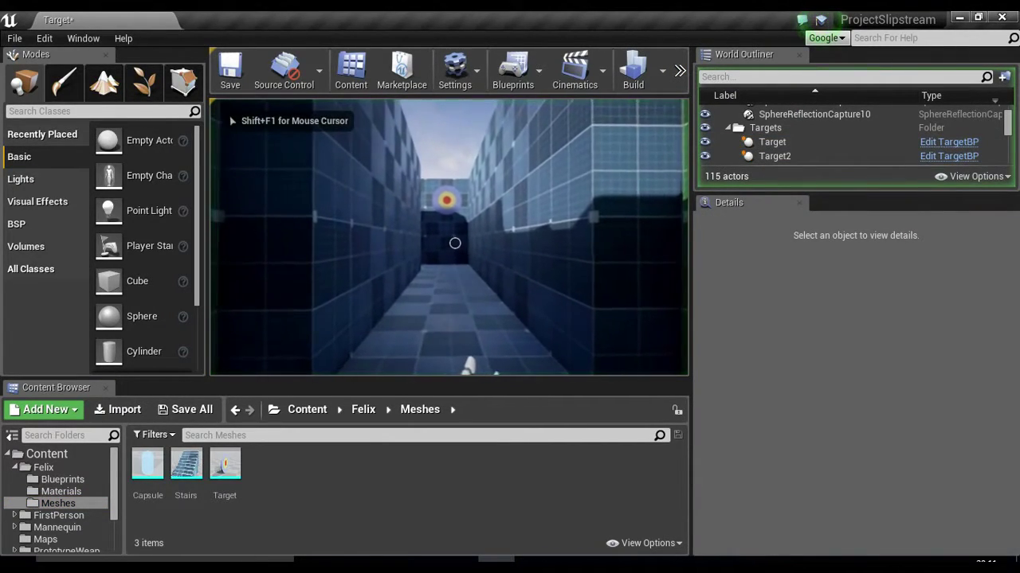
pyautogui.press('w')
pyautogui.click(455, 242)
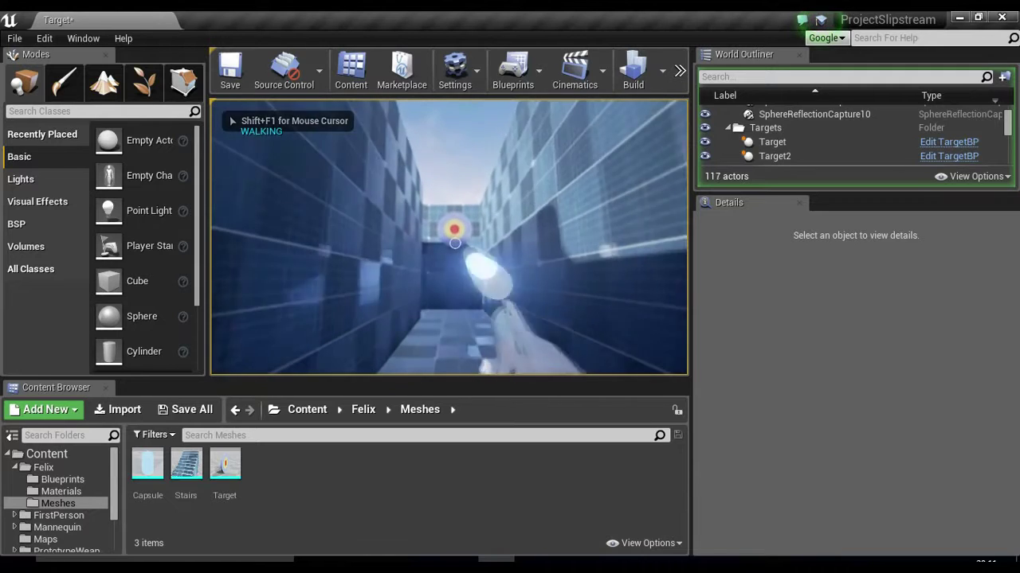
pyautogui.click(455, 243)
pyautogui.click(455, 243)
# Shoot the target's yellow middle ring to test its damage
pyautogui.click(454, 243)
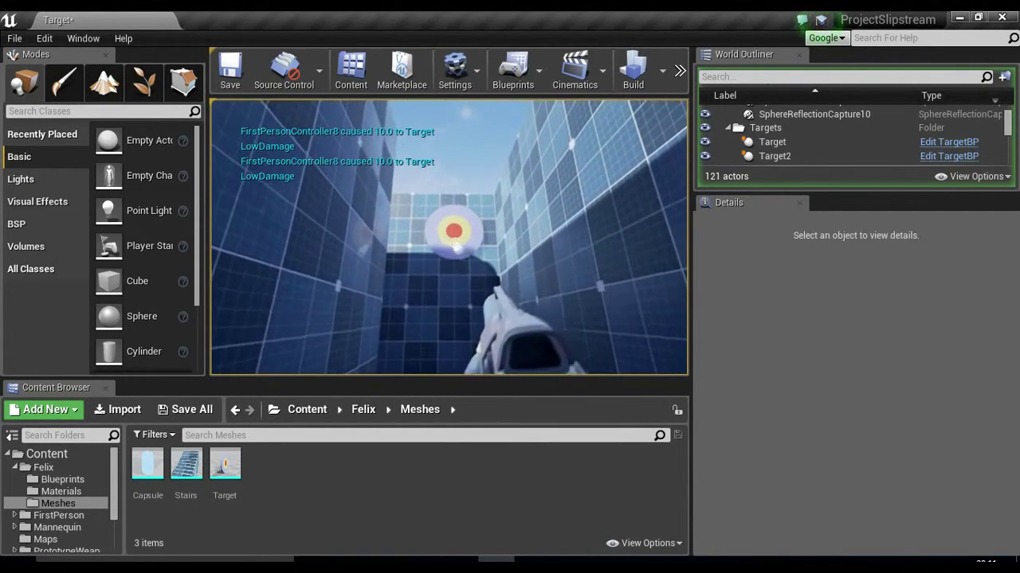
pyautogui.click(455, 243)
pyautogui.click(455, 243)
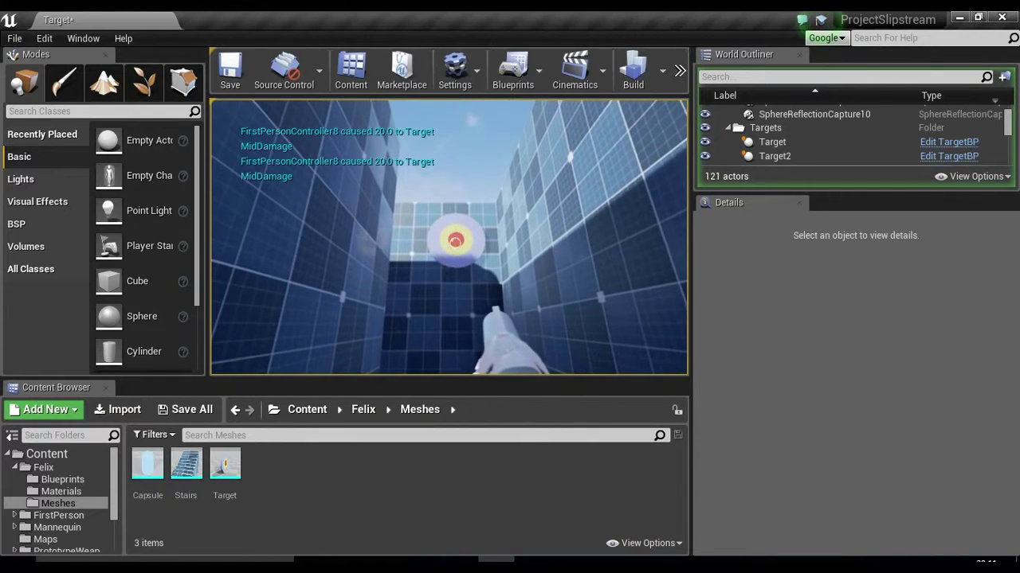
pyautogui.click(455, 242)
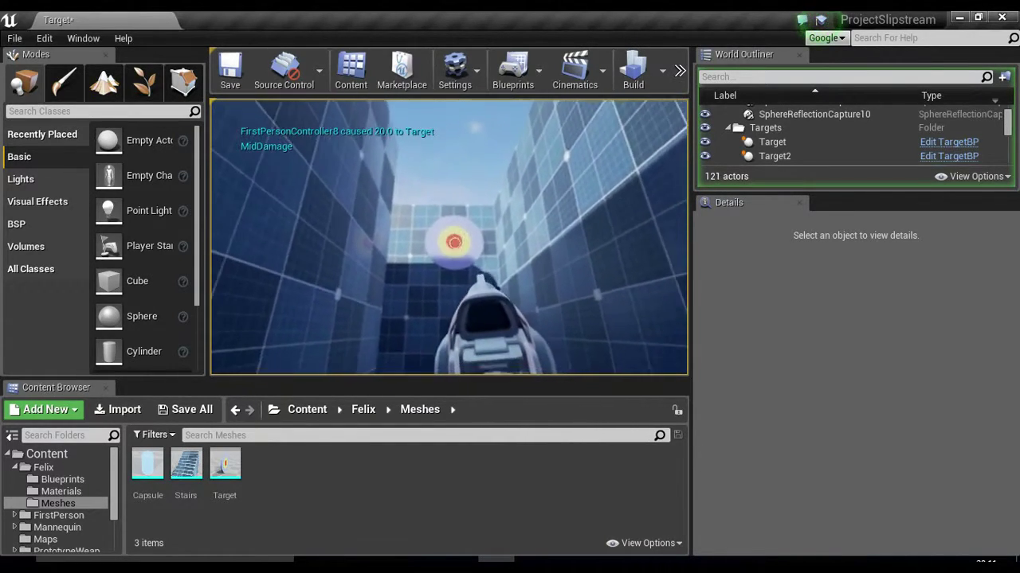
# Shoot the target's red bullseye to test its damage and end the play session
pyautogui.click(455, 243)
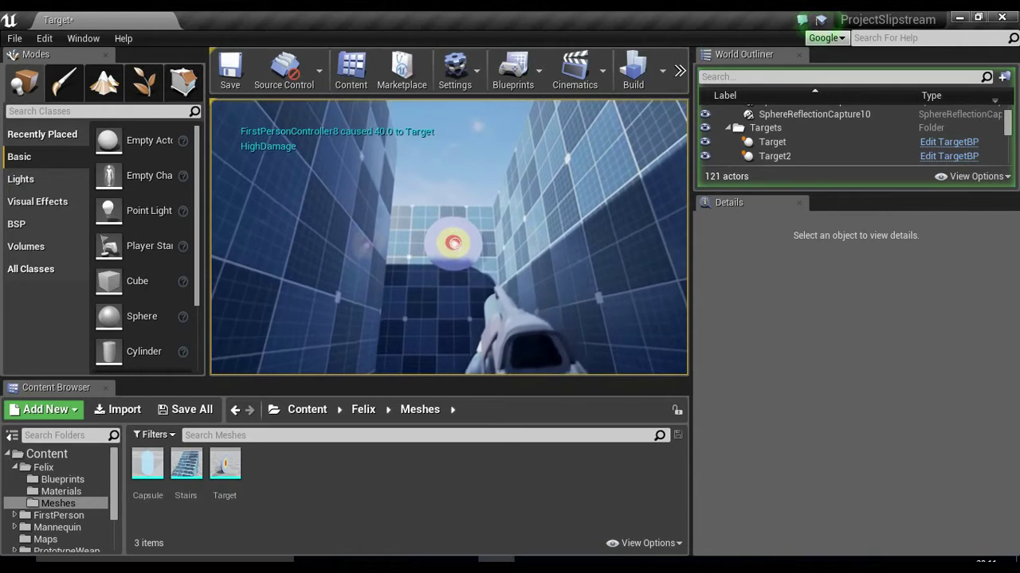
pyautogui.click(455, 243)
pyautogui.click(455, 243)
pyautogui.press('Escape')
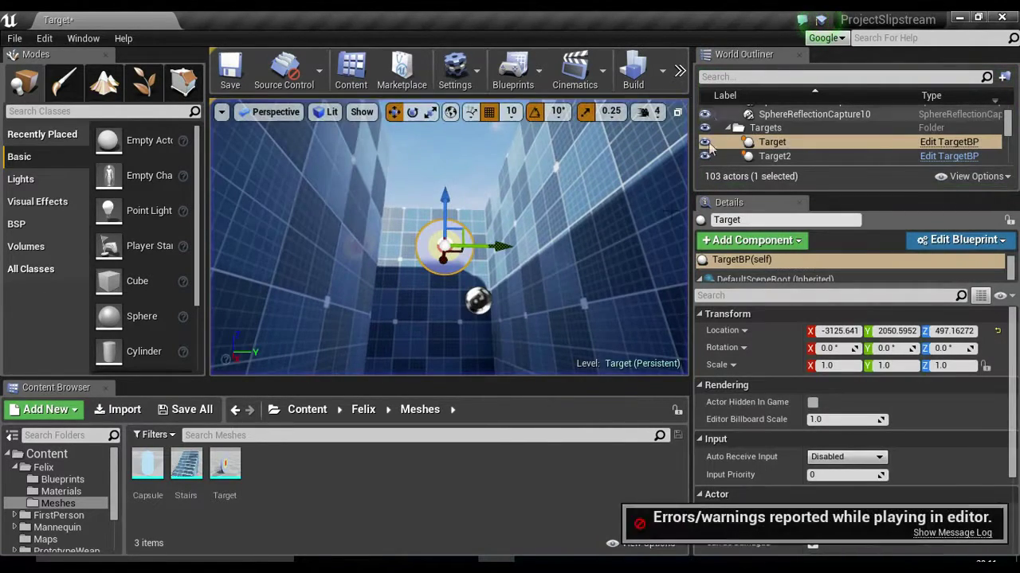
# Open the TargetBP blueprint from the Felix Blueprints folder
pyautogui.click(62, 479)
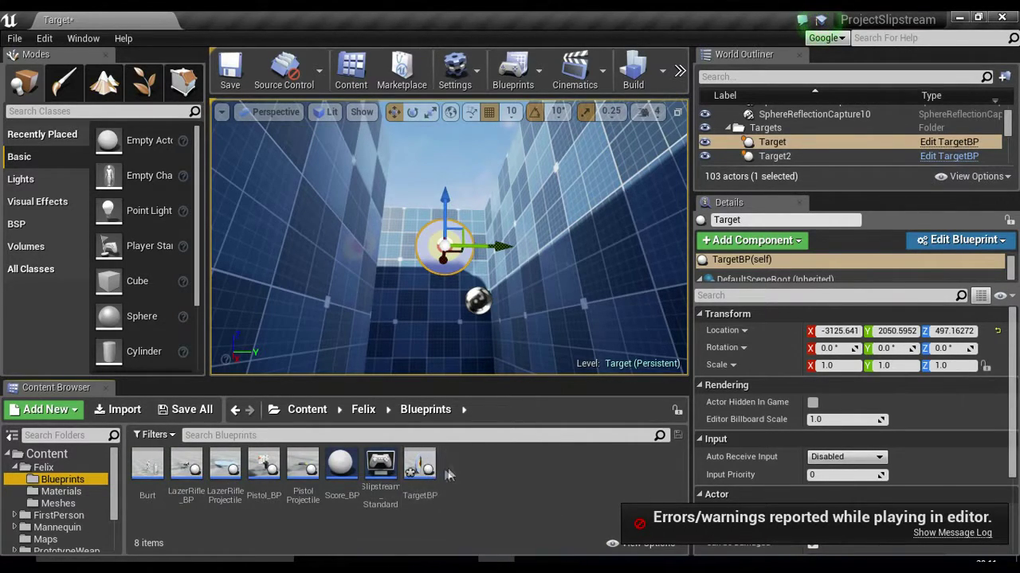
pyautogui.doubleClick(420, 468)
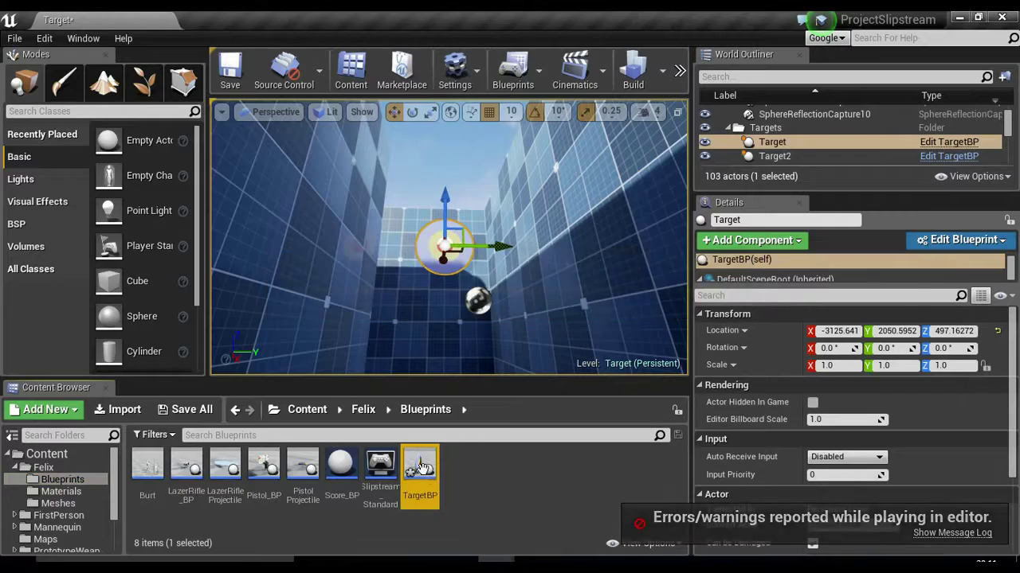
# Examine the TargetBP event graph from the Break Hit Result node through to the Switch on EPhysicalSurface node
pyautogui.scroll(3, 276, 346)
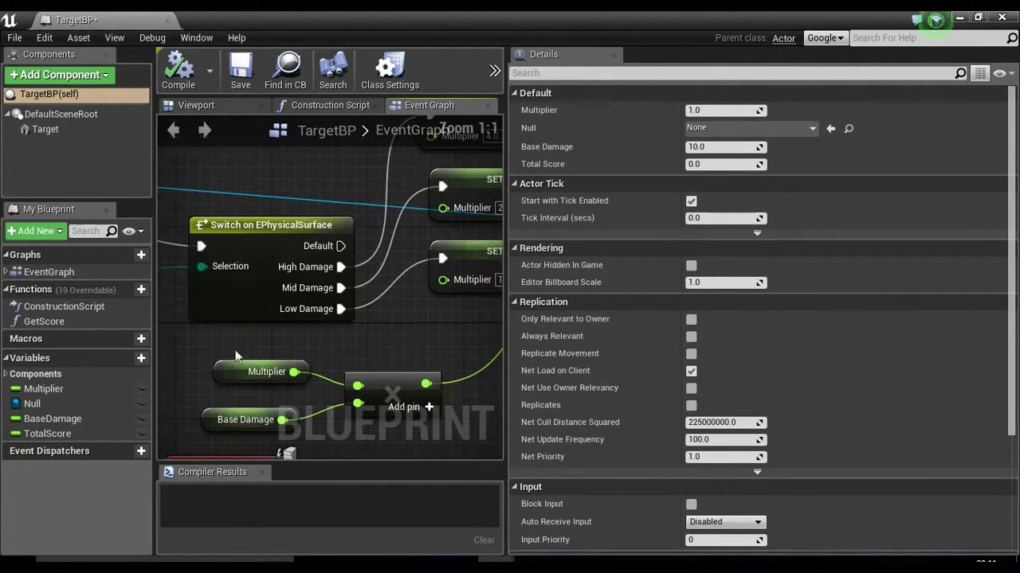
pyautogui.scroll(-2, 309, 352)
pyautogui.moveTo(309, 352); pyautogui.dragTo(443, 327, button='right')
pyautogui.scroll(-4, 423, 337)
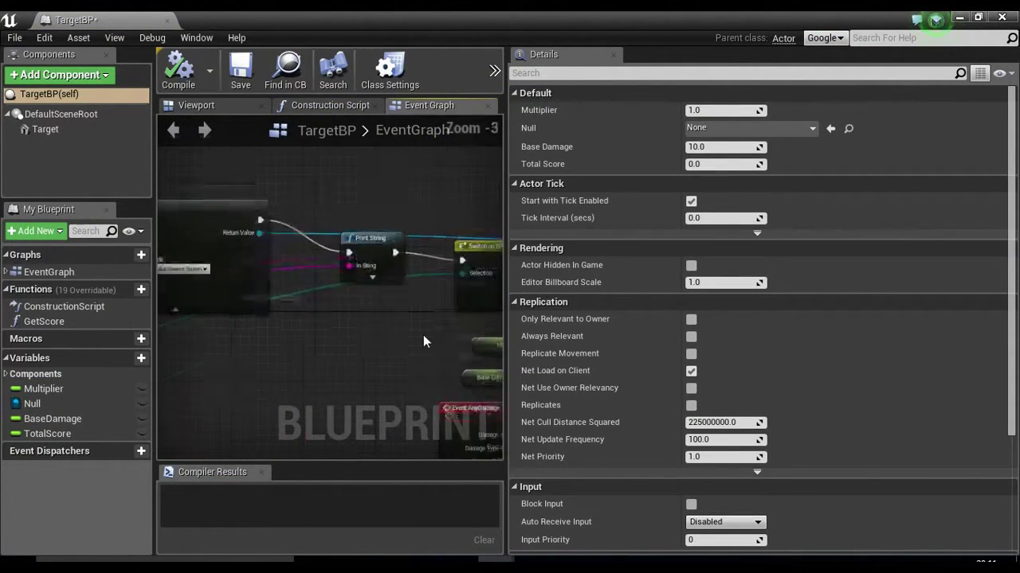
pyautogui.moveTo(275, 343); pyautogui.dragTo(397, 347, button='right')
pyautogui.scroll(3, 262, 323)
pyautogui.scroll(3, 263, 323)
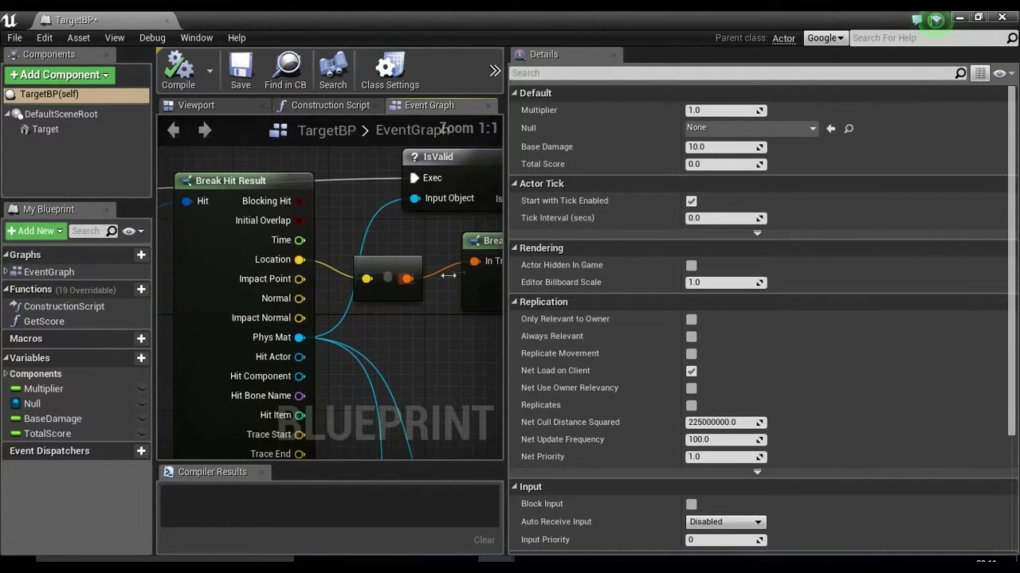
pyautogui.moveTo(322, 255); pyautogui.dragTo(502, 311, button='right')
pyautogui.scroll(-9, 318, 259)
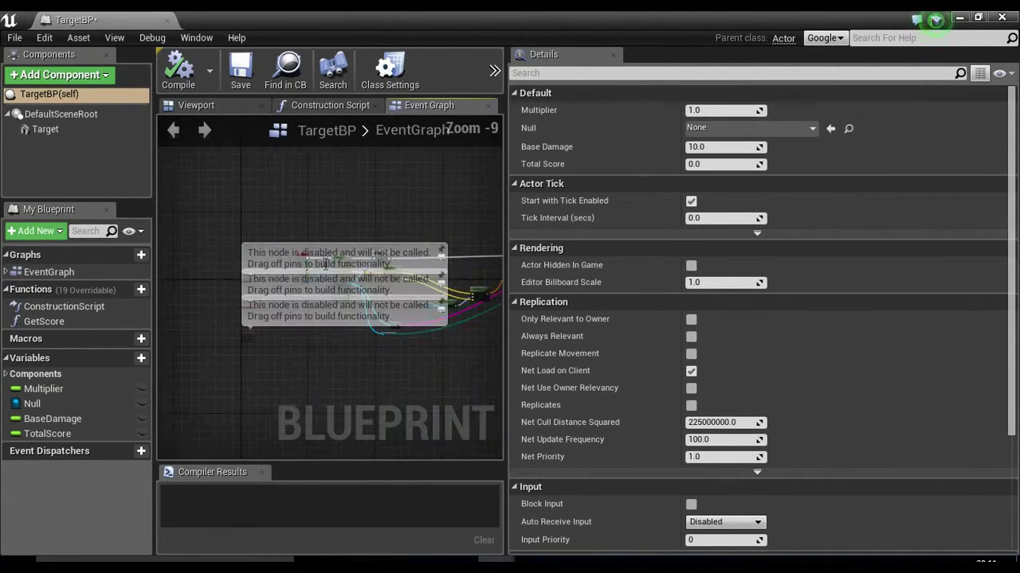
pyautogui.click(305, 292)
pyautogui.scroll(9, 311, 298)
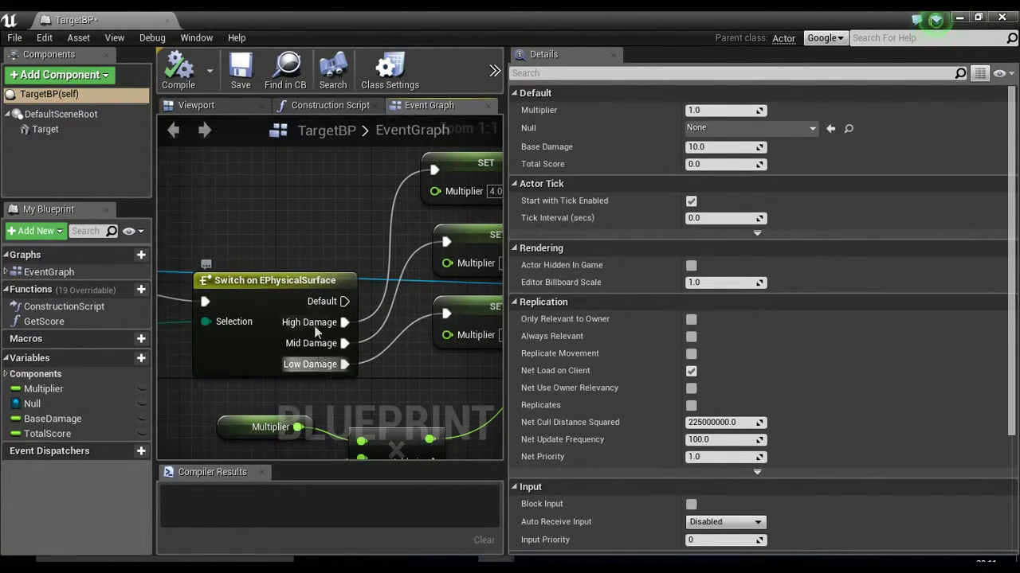
# Add a second Switch on EPhysicalSurface node and place it above the existing one in the event graph
pyautogui.rightClick(297, 194)
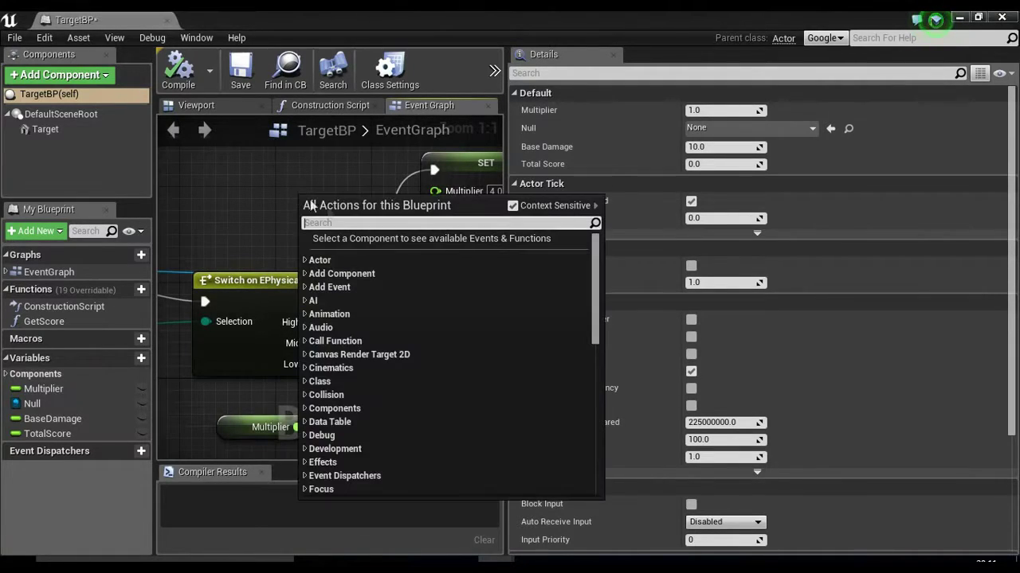
pyautogui.write('switch ')
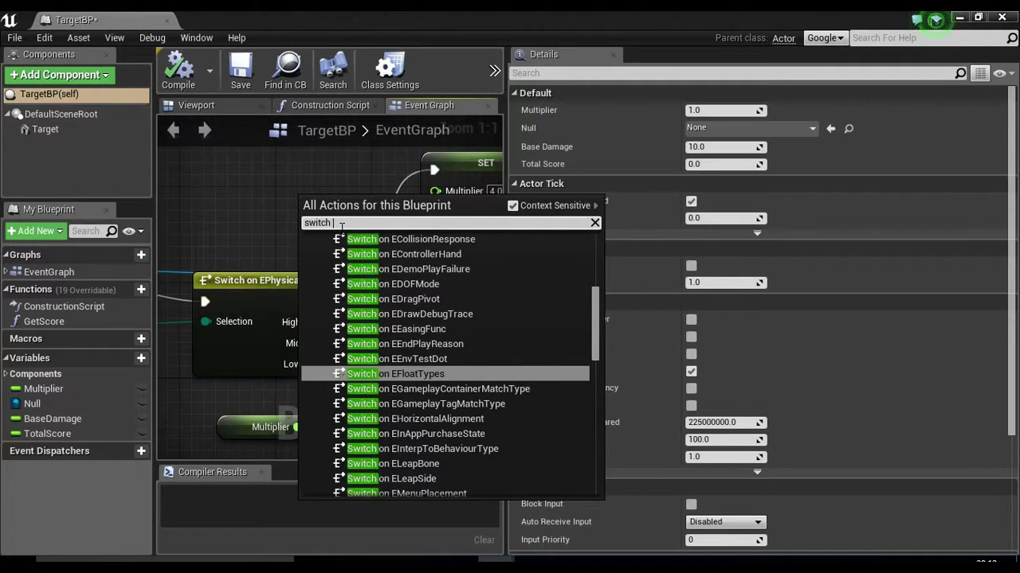
pyautogui.write('on ep')
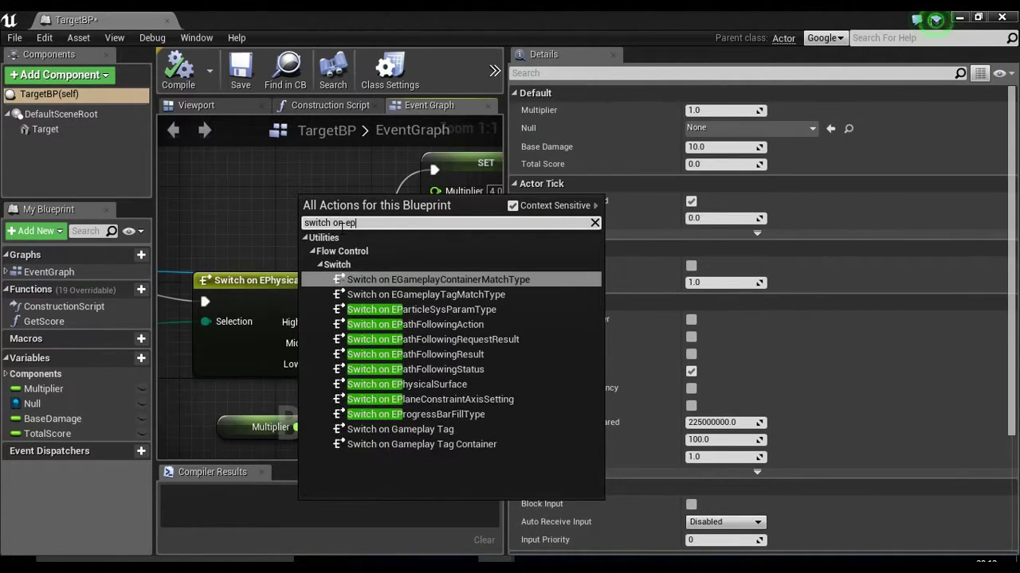
pyautogui.click(388, 384)
pyautogui.moveTo(390, 233); pyautogui.dragTo(249, 175)
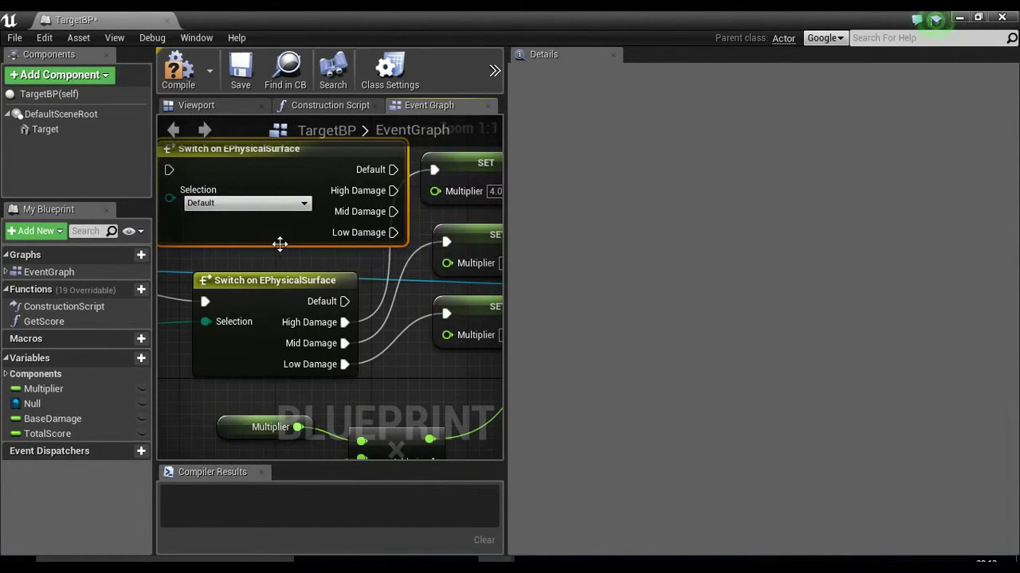
pyautogui.moveTo(254, 221); pyautogui.dragTo(283, 231, button='right')
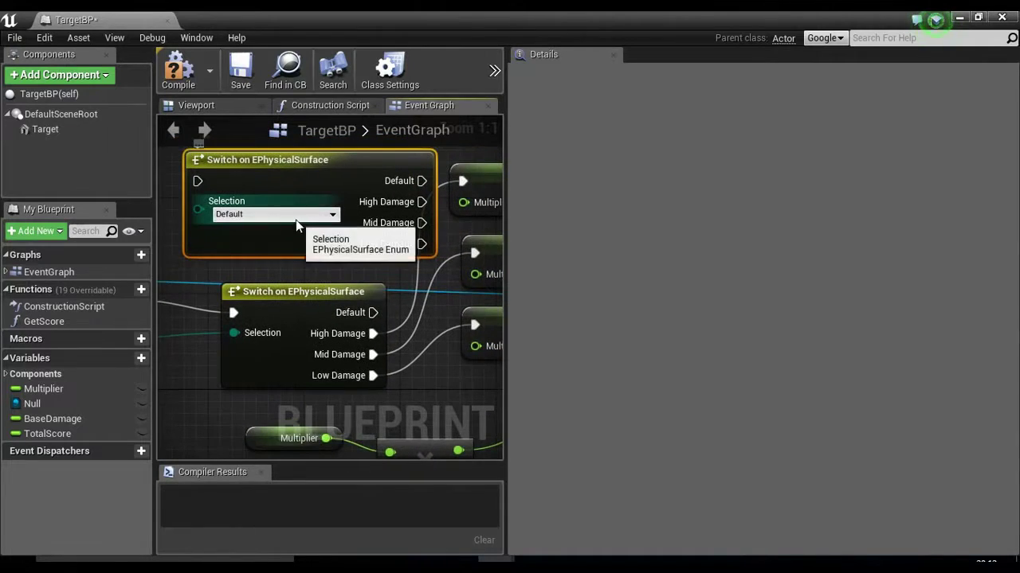
# Check the surface types offered by the added switch node's Selection input, and delete that node
pyautogui.click(294, 216)
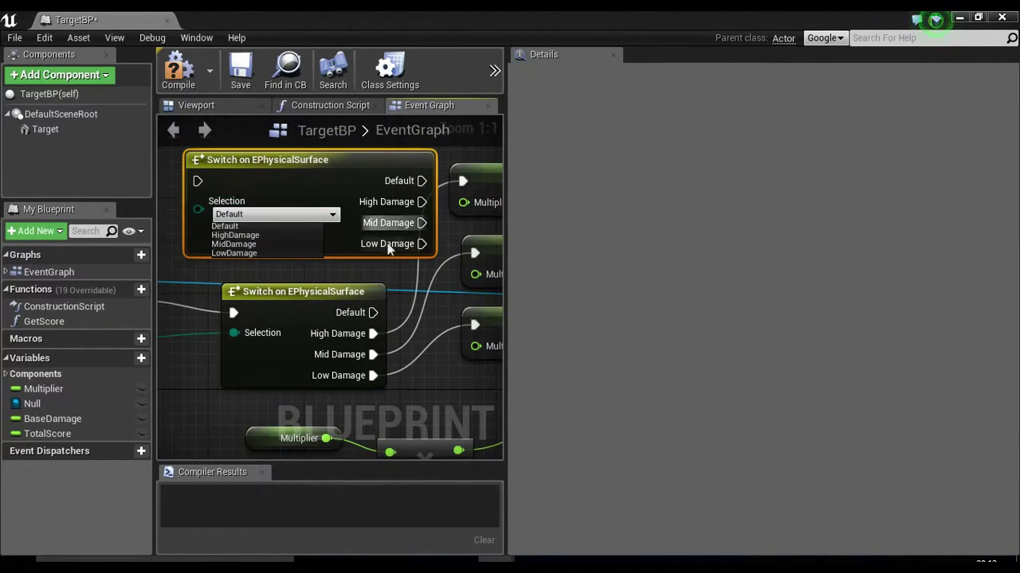
pyautogui.click(361, 181)
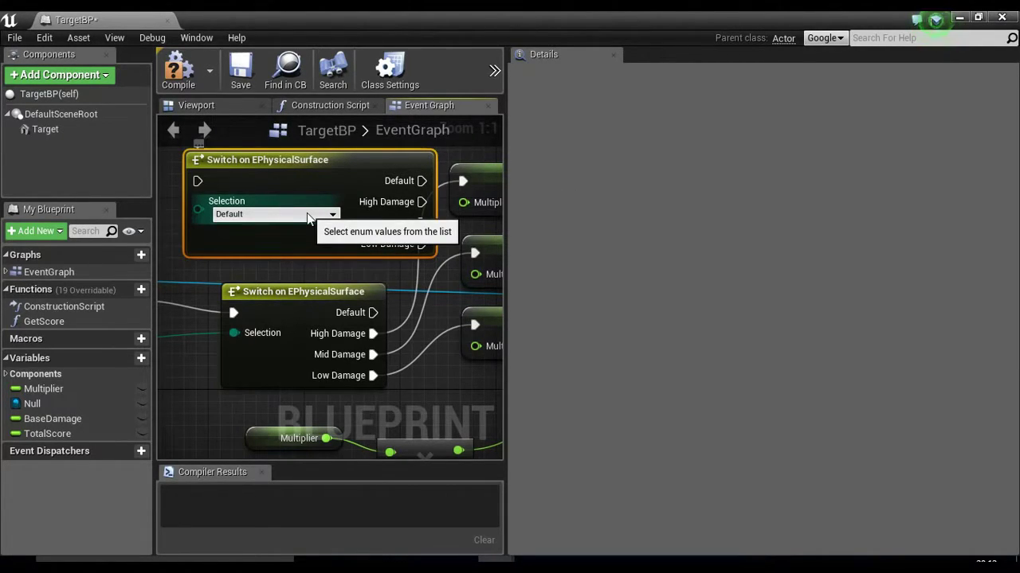
pyautogui.press('Delete')
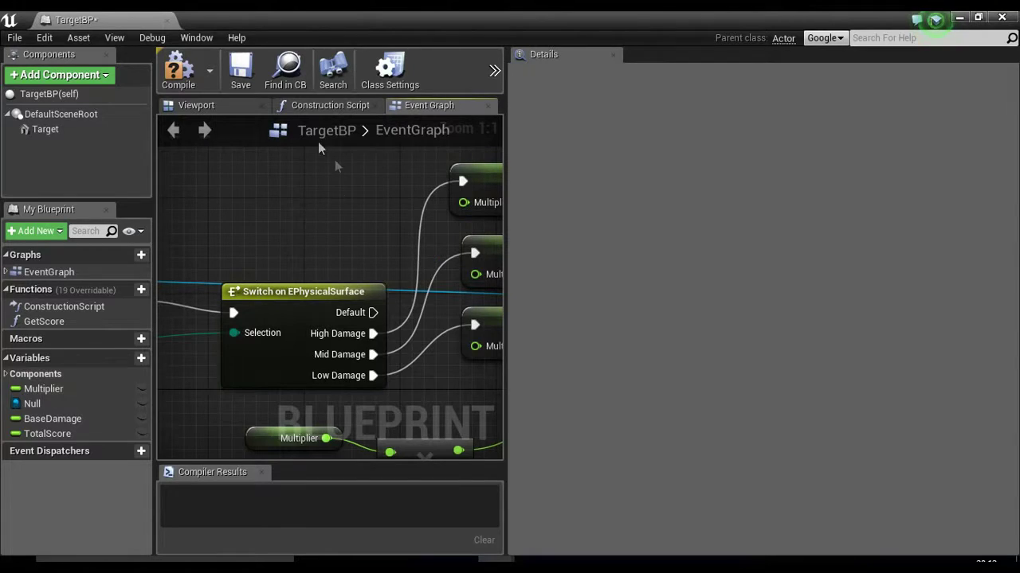
# Examine the Multiplier set nodes, the multiplication by Base Damage, and the total score, display score and Print String nodes
pyautogui.scroll(-1, 319, 223)
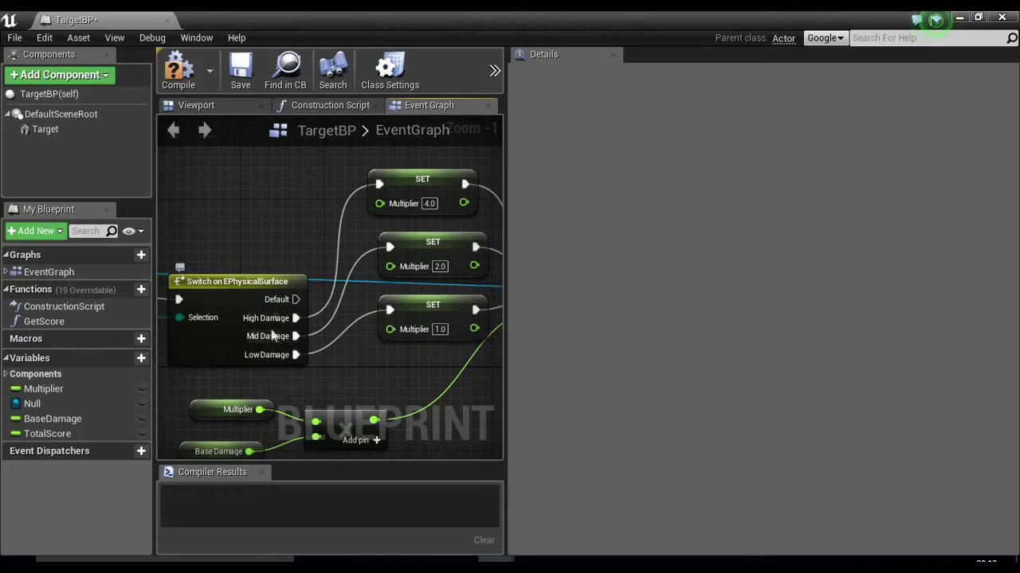
pyautogui.moveTo(287, 363); pyautogui.dragTo(302, 329, button='right')
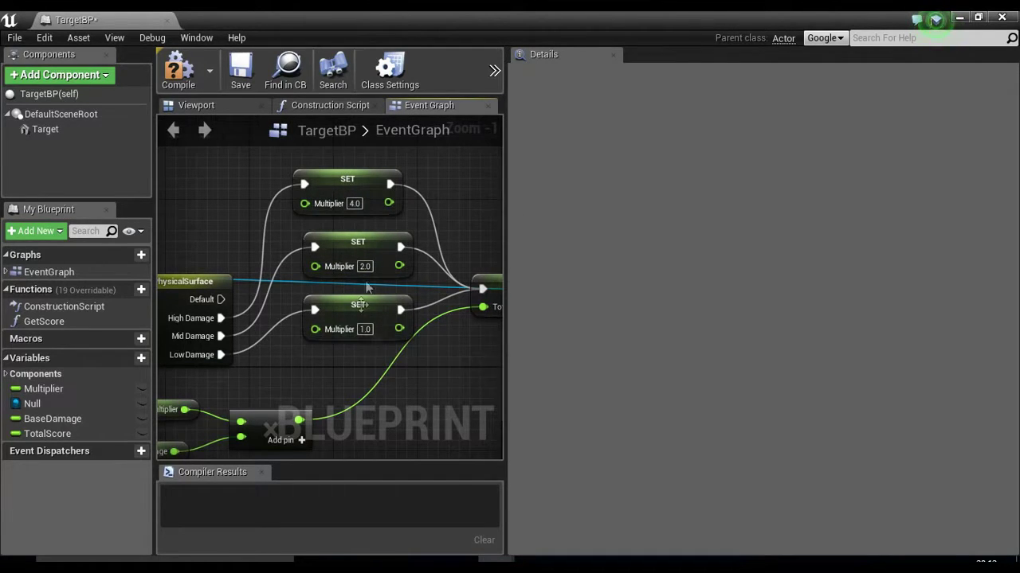
pyautogui.moveTo(250, 404); pyautogui.dragTo(380, 326, button='right')
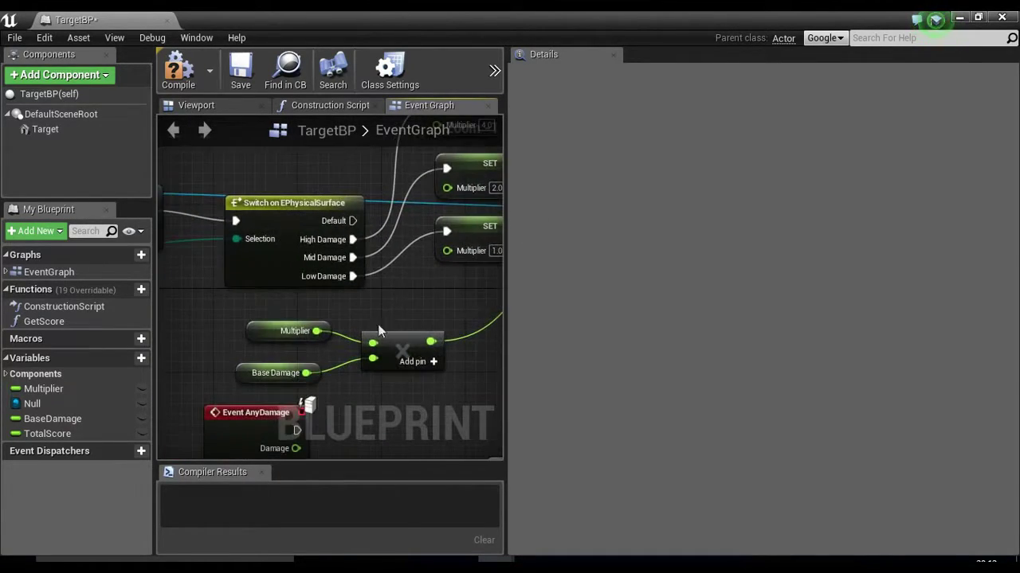
pyautogui.moveTo(389, 278); pyautogui.dragTo(230, 366, button='right')
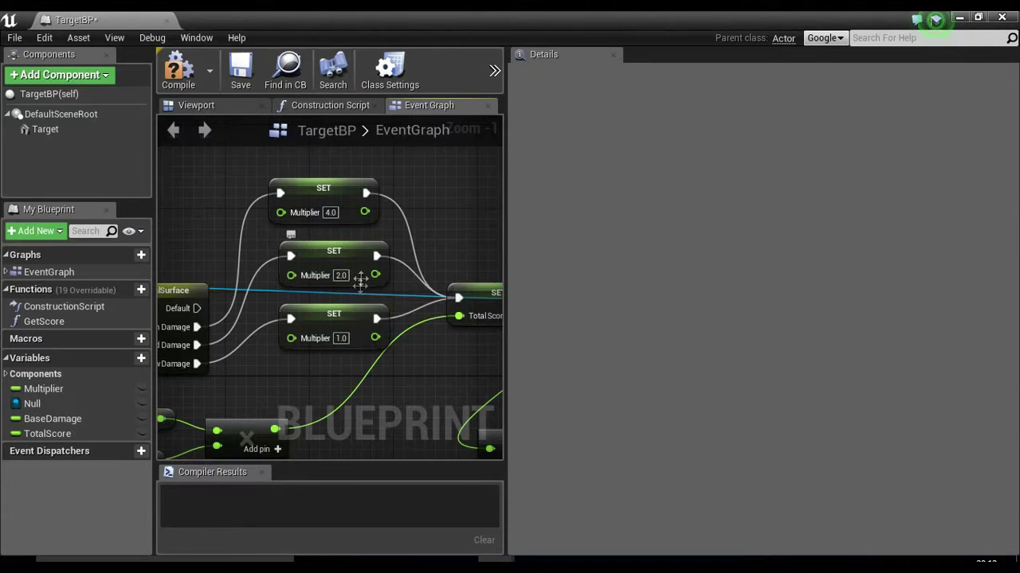
pyautogui.moveTo(367, 219); pyautogui.dragTo(253, 212, button='right')
pyautogui.scroll(-1, 361, 341)
pyautogui.moveTo(361, 341); pyautogui.dragTo(257, 325, button='right')
pyautogui.moveTo(355, 322); pyautogui.dragTo(225, 327, button='right')
pyautogui.moveTo(376, 339); pyautogui.dragTo(205, 323, button='right')
pyautogui.moveTo(328, 343); pyautogui.dragTo(362, 302, button='right')
pyautogui.moveTo(232, 292); pyautogui.dragTo(463, 276, button='right')
pyautogui.moveTo(243, 232); pyautogui.dragTo(117, 271, button='right')
pyautogui.moveTo(444, 292); pyautogui.dragTo(327, 292, button='right')
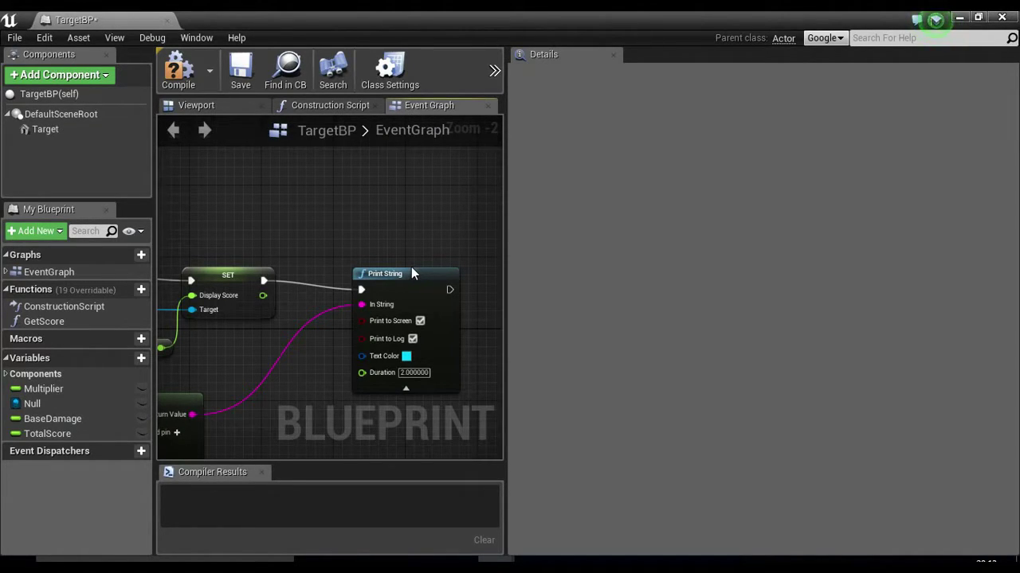
# Close the TargetBP blueprint, play the level in the editor and fire the starting weapon repeatedly at the target's rings
pyautogui.click(1002, 17)
pyautogui.click(678, 73)
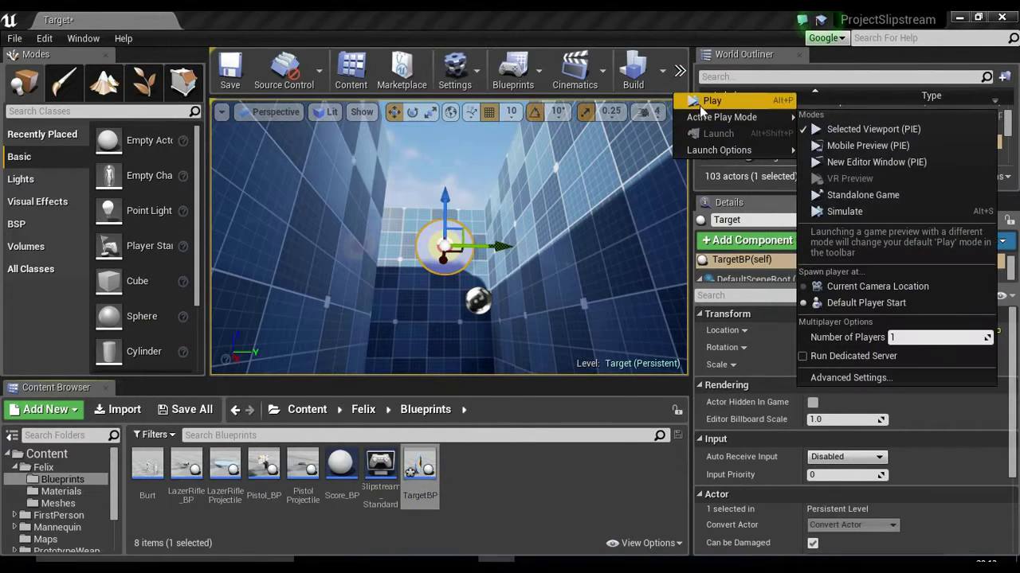
pyautogui.click(737, 98)
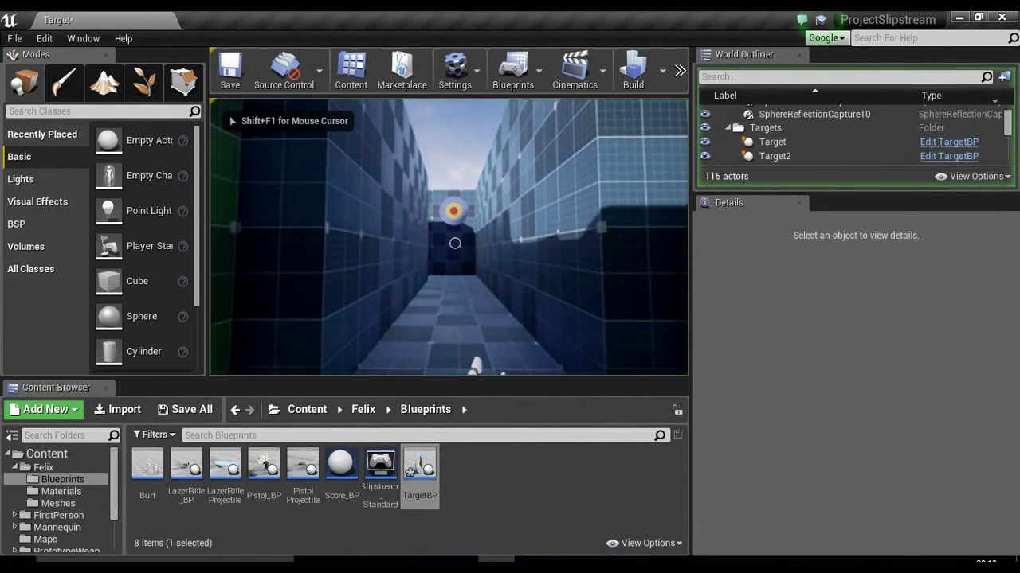
pyautogui.press('w')
pyautogui.click(455, 243)
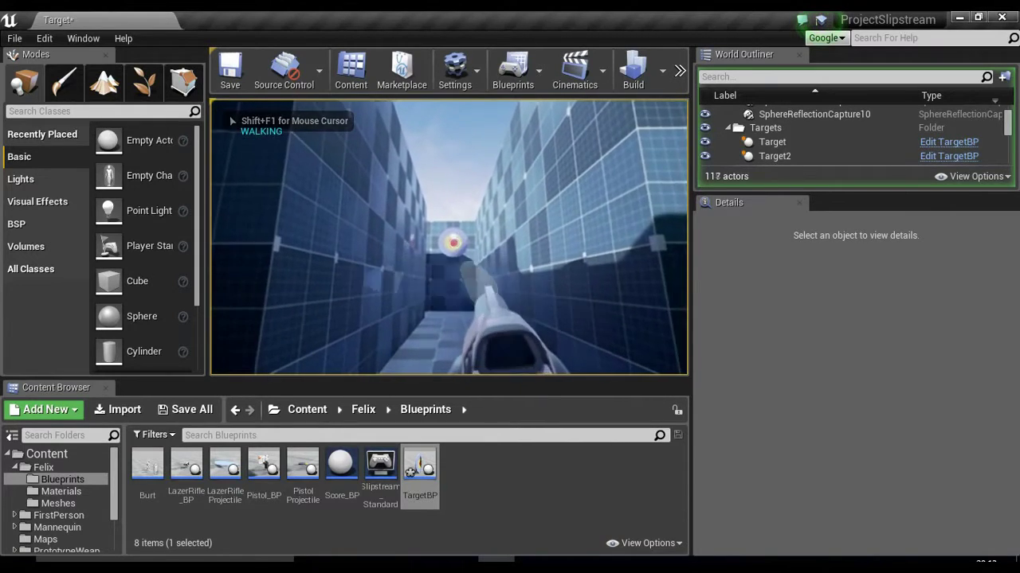
pyautogui.click(454, 243)
pyautogui.click(454, 243)
pyautogui.click(454, 242)
pyautogui.click(455, 243)
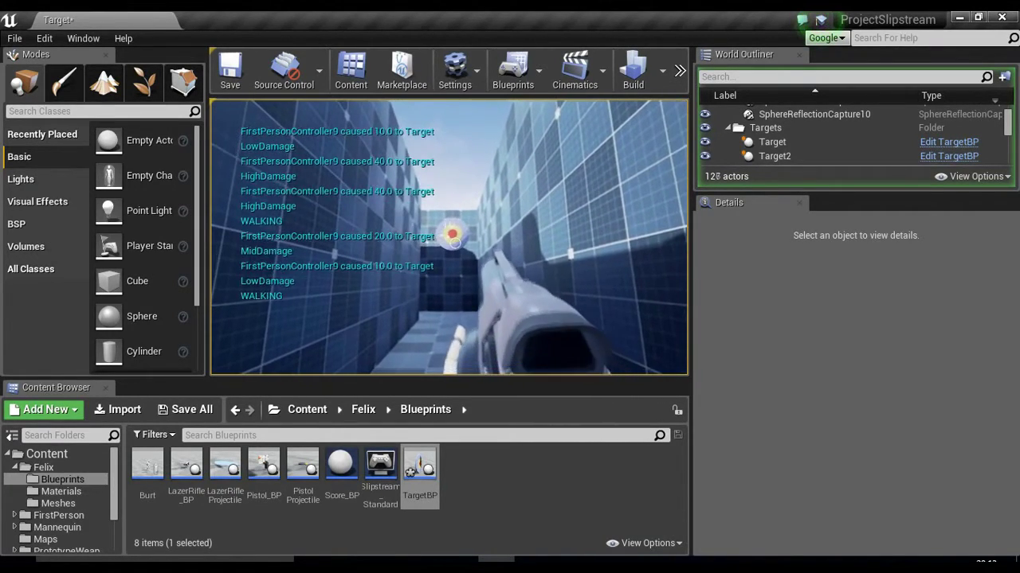
# Switch to the pistol, walk closer to the target and shoot its rings repeatedly to test the damage
pyautogui.press('2')
pyautogui.press('w')
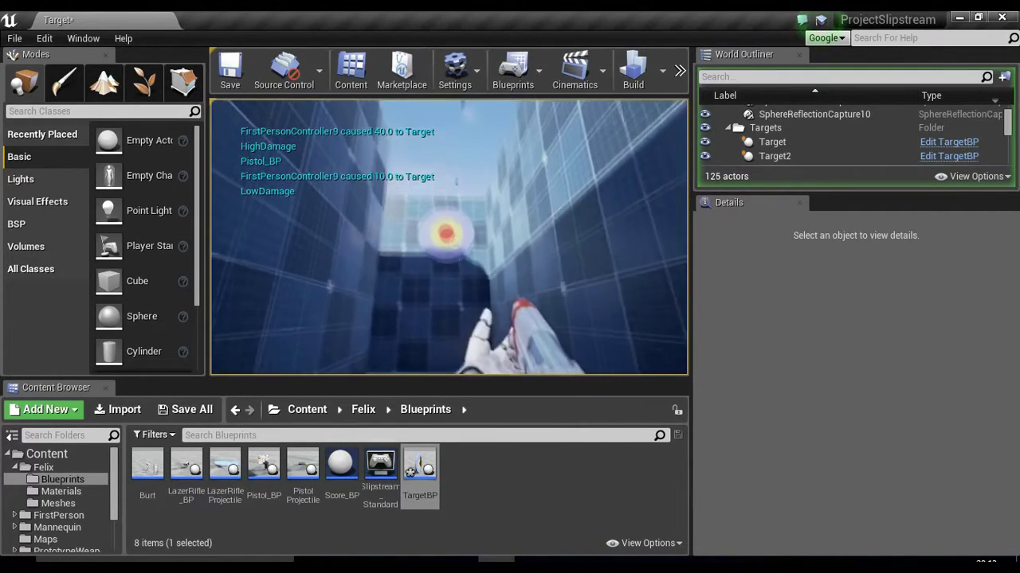
pyautogui.click(455, 243)
pyautogui.click(455, 243)
pyautogui.click(454, 243)
pyautogui.click(454, 243)
pyautogui.click(454, 243)
pyautogui.click(454, 243)
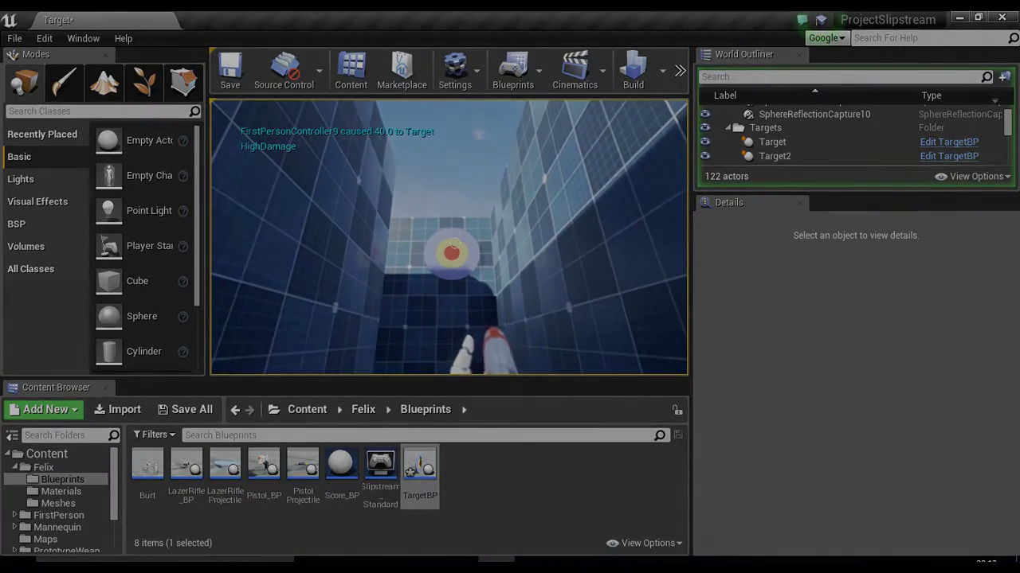